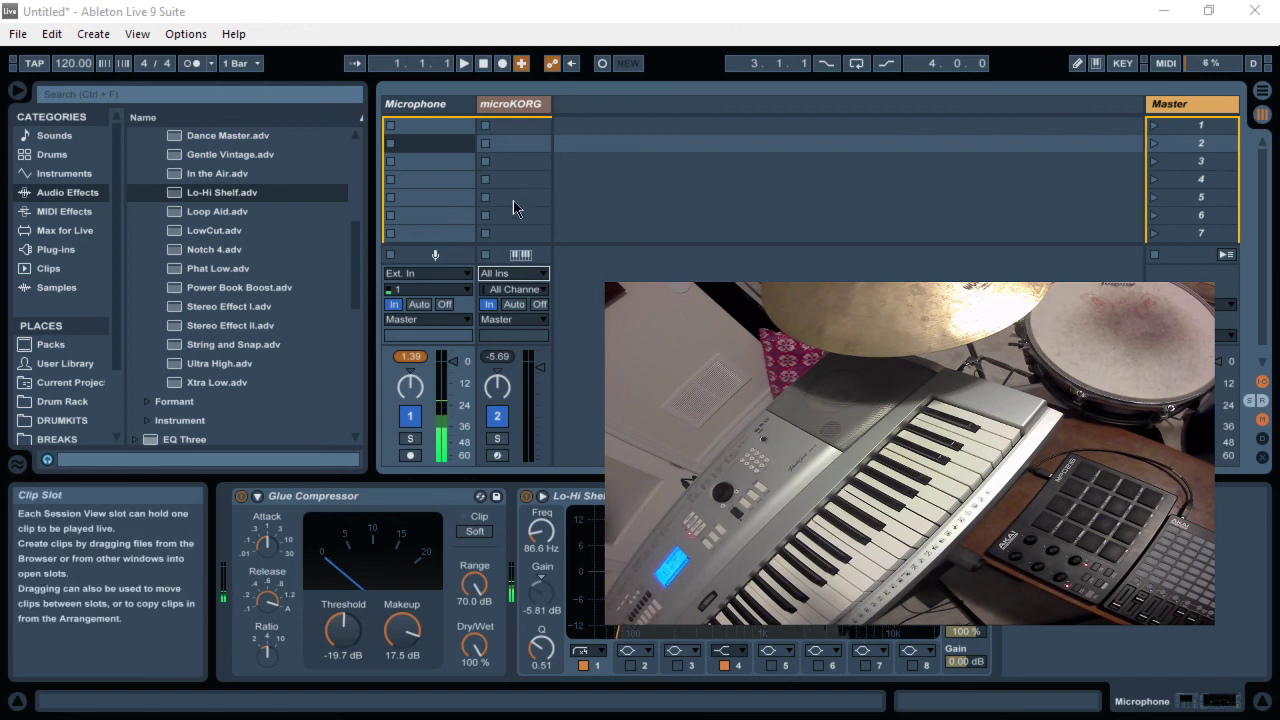
Show the microKORG track's External Instrument and keep its MIDI output on 2-UM-ONE.
left_click(515, 104)
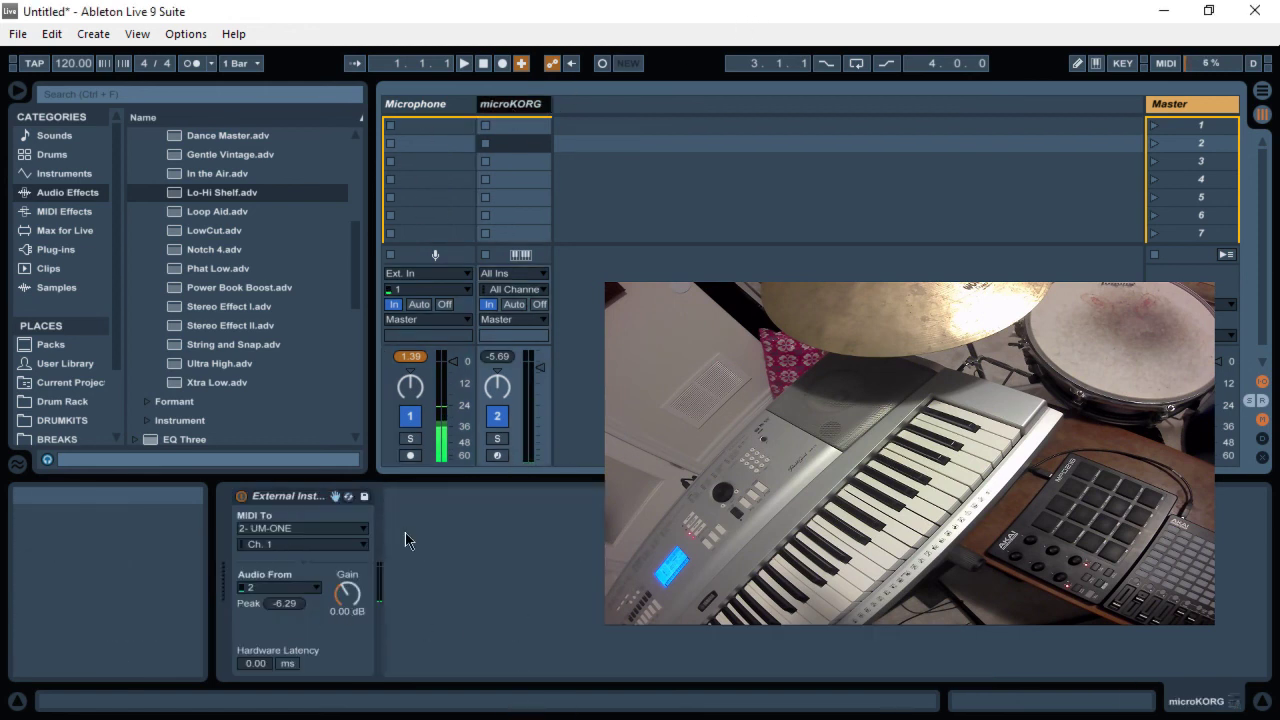
left_click(285, 528)
left_click(275, 543)
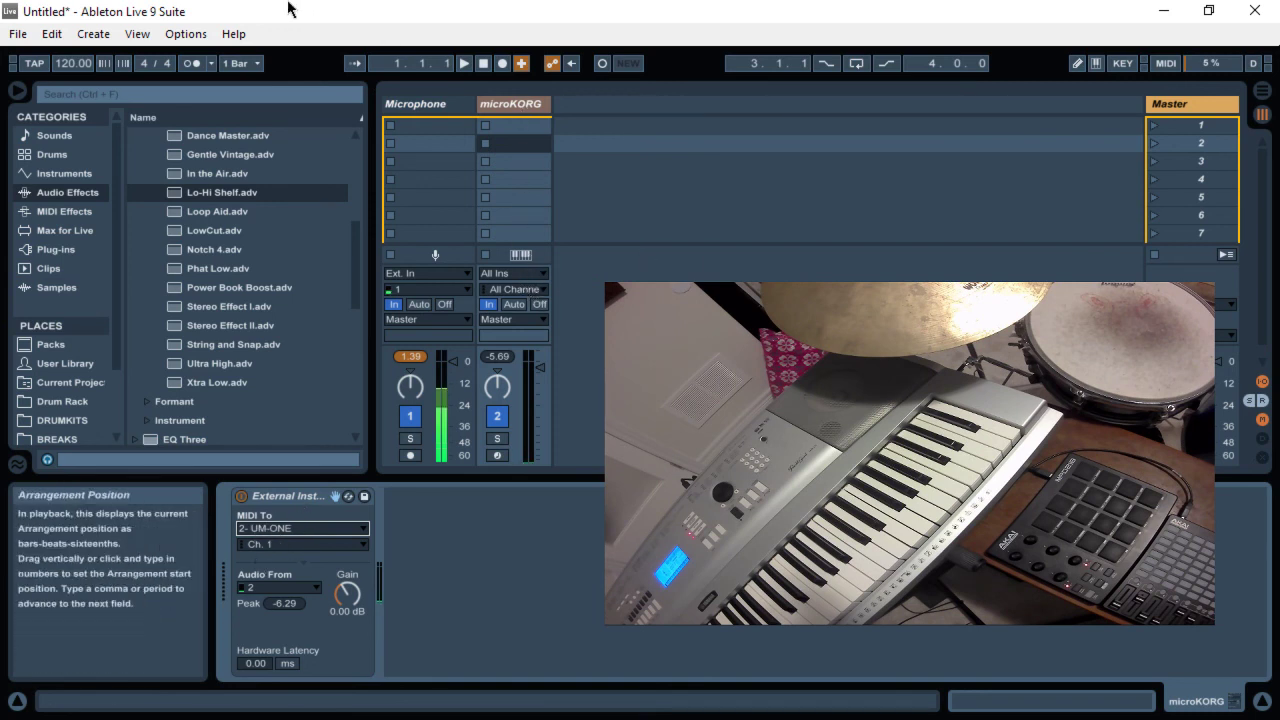
left_click(185, 40)
left_click(222, 538)
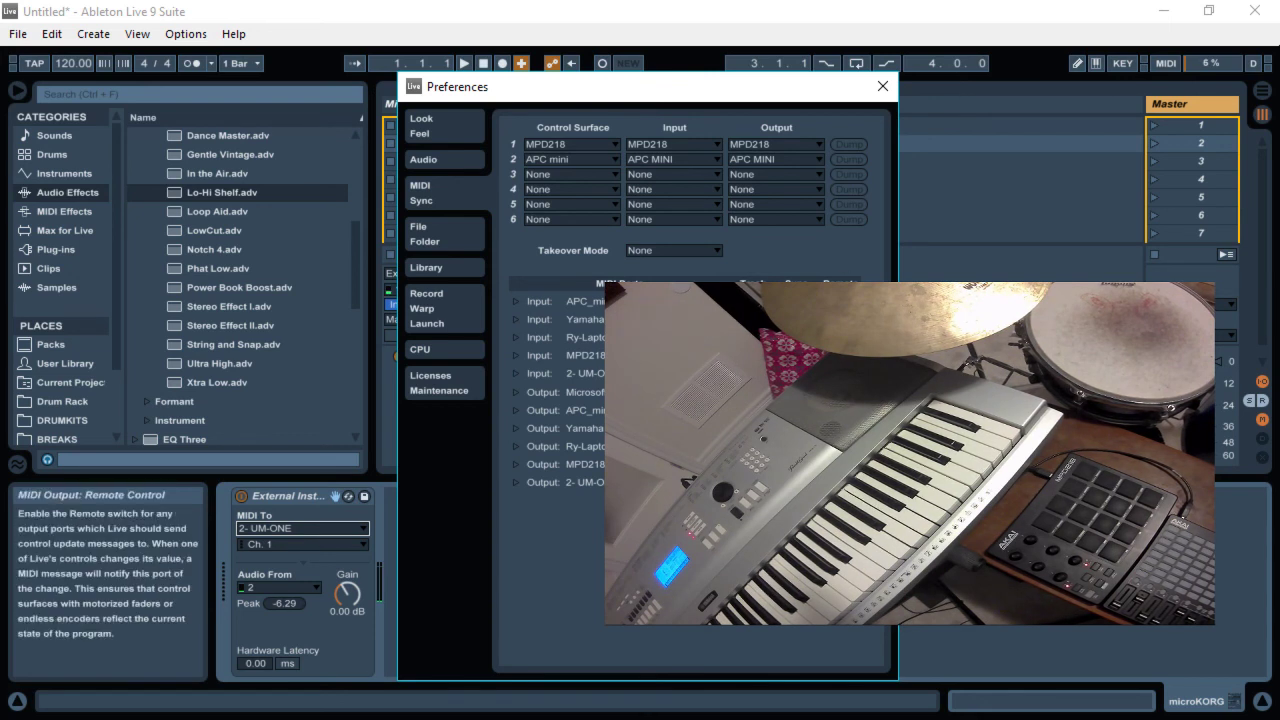
left_click(883, 88)
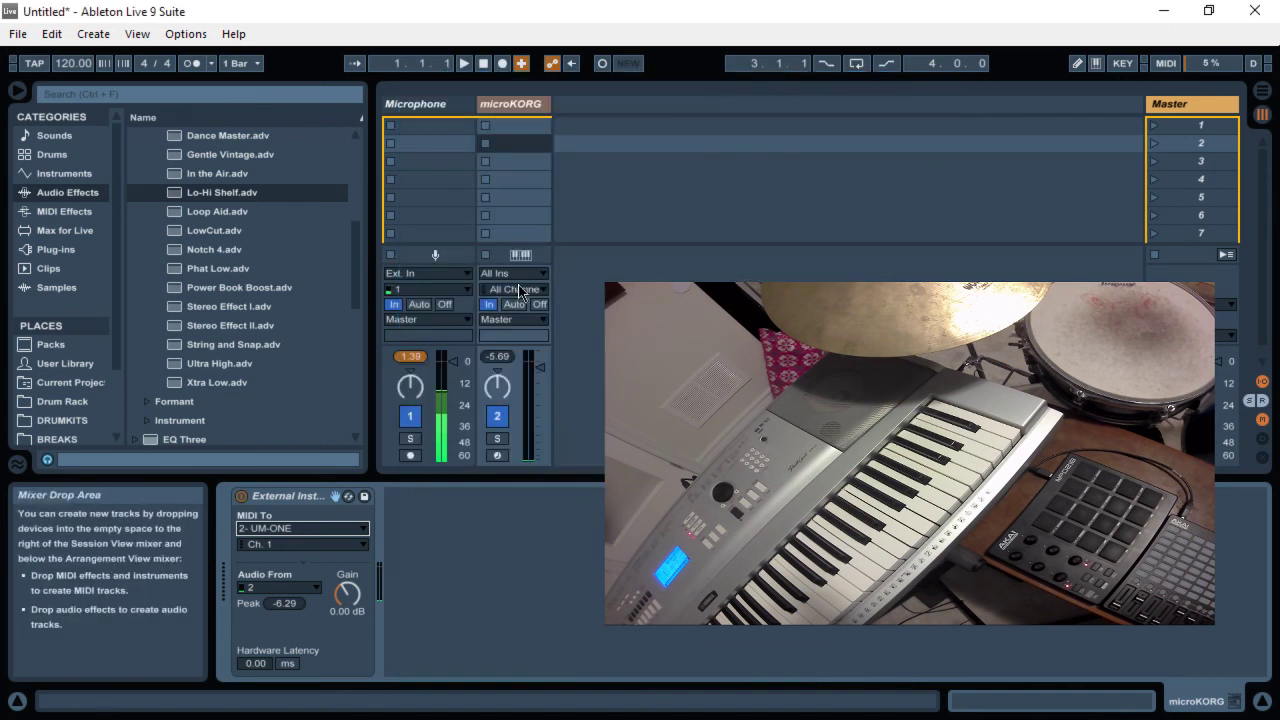
left_click(512, 273)
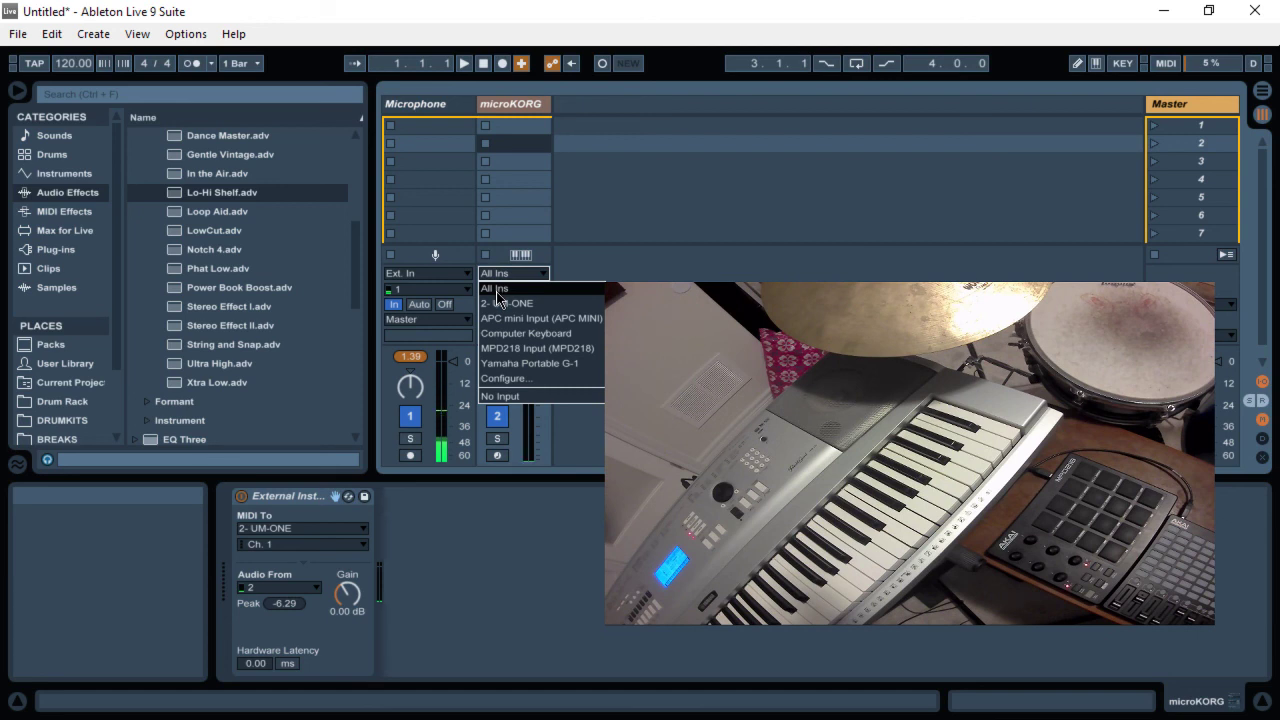
left_click(496, 290)
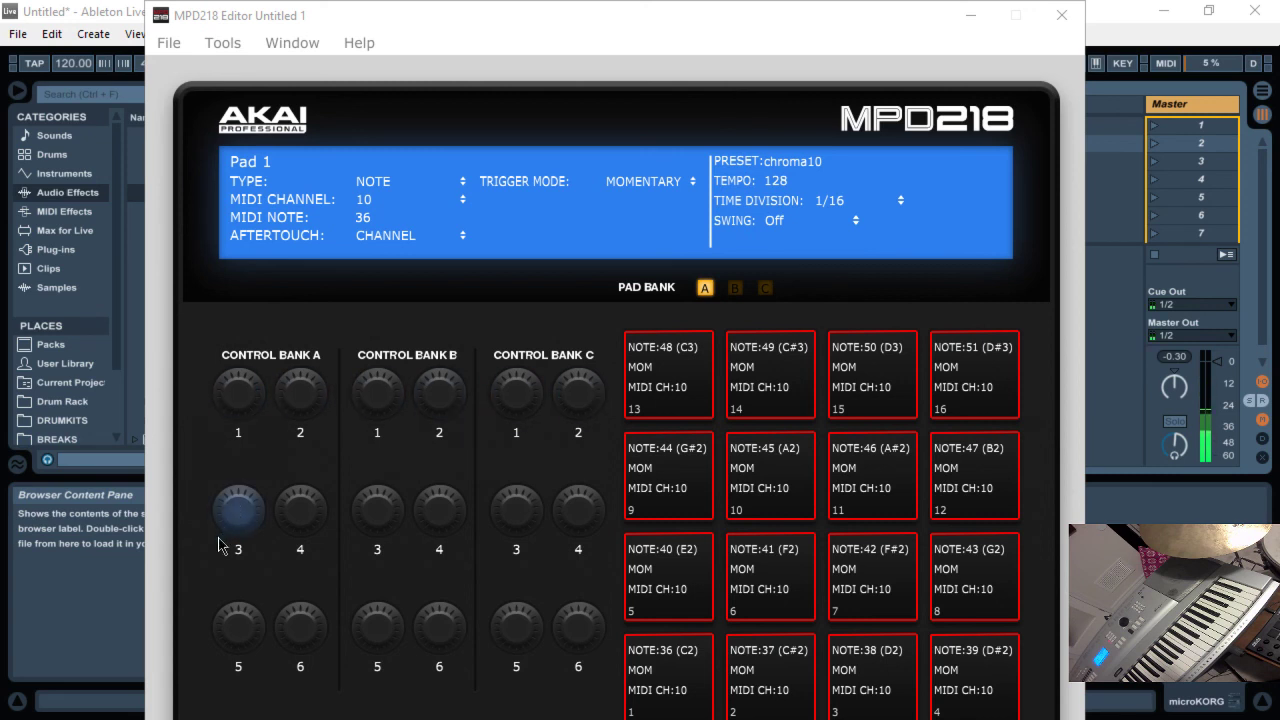
Step through knobs 1 to 4 of Control Bank A, ending on knob 4 (CC 13, channel 1).
left_click(238, 392)
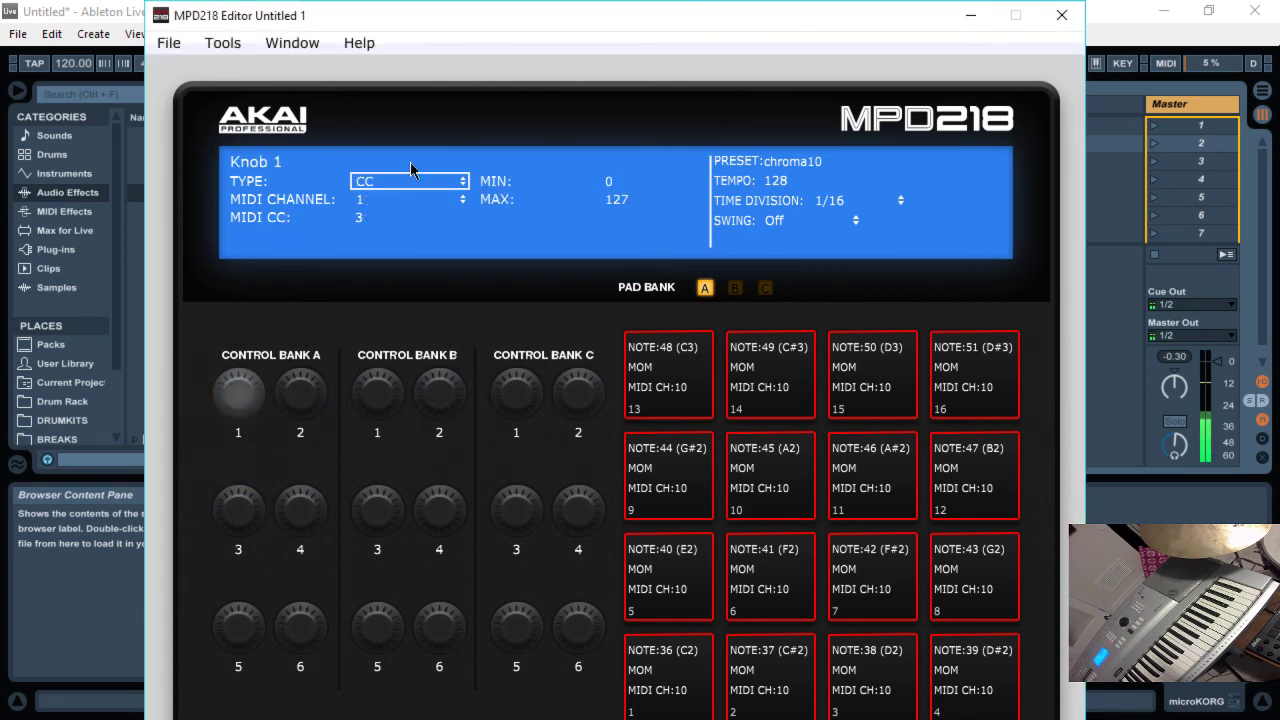
left_click(358, 218)
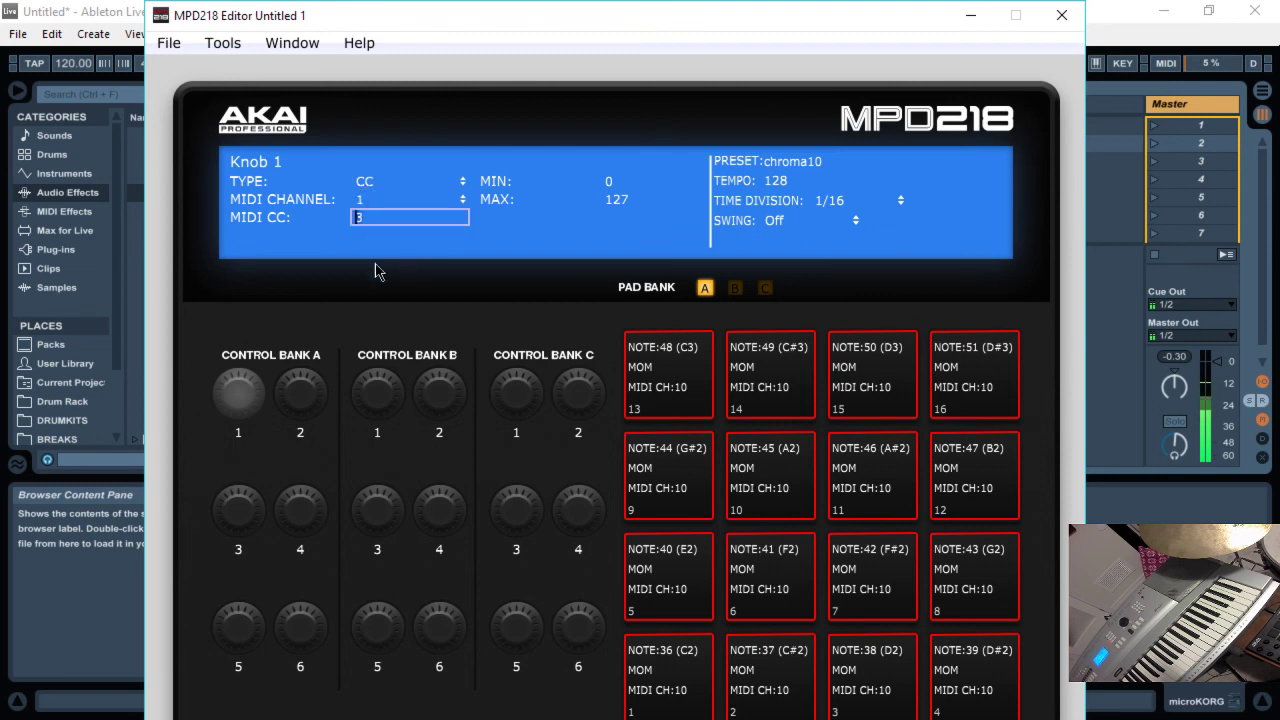
left_click(315, 397)
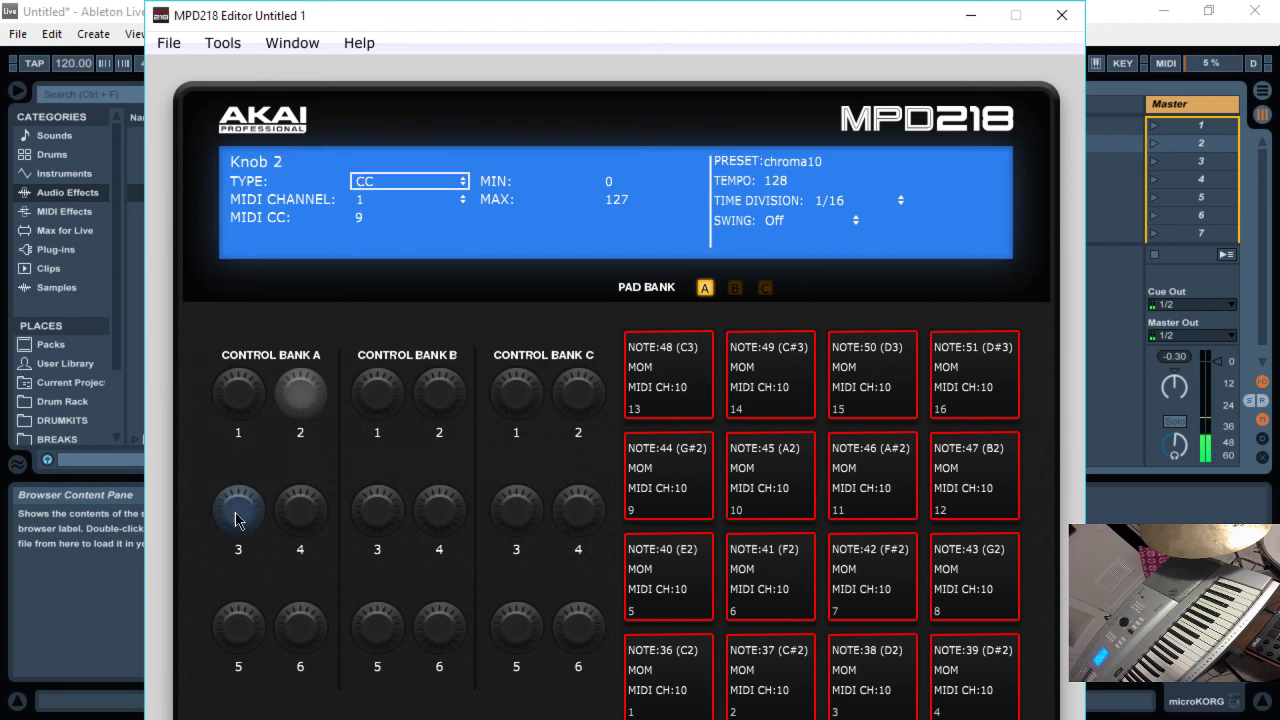
left_click(236, 390)
left_click(296, 394)
left_click(243, 518)
left_click(298, 518)
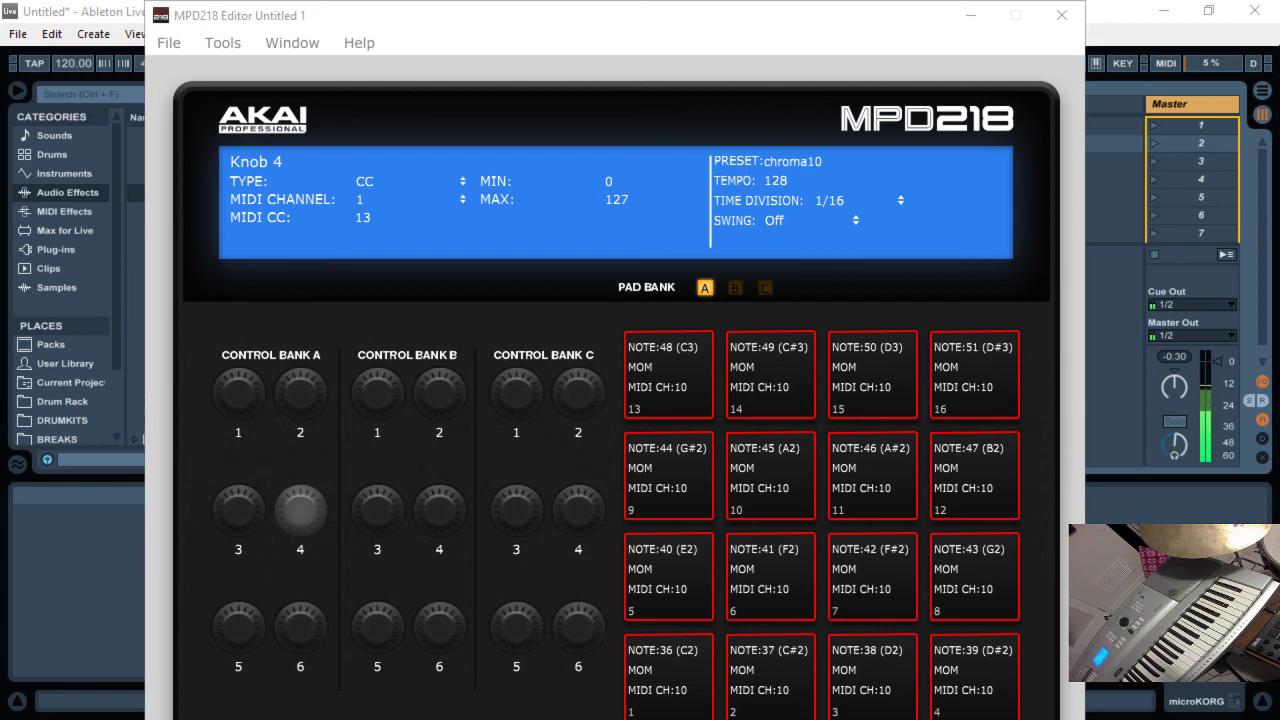
Select knob 1 of Control Bank A, which sends CC 3 on channel 1.
left_click(255, 424)
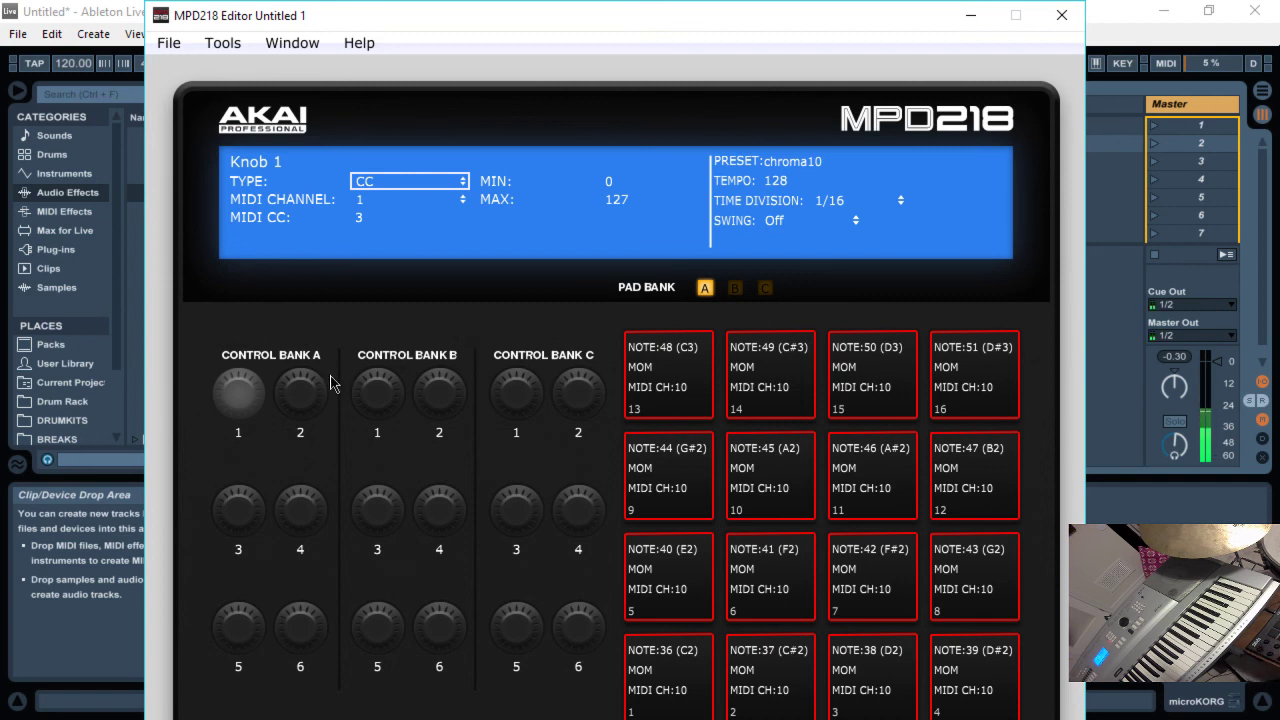
Try knob 1's Aftertouch and Inc/Dec 1 types, then leave it as CC on channel 1.
left_click(382, 180)
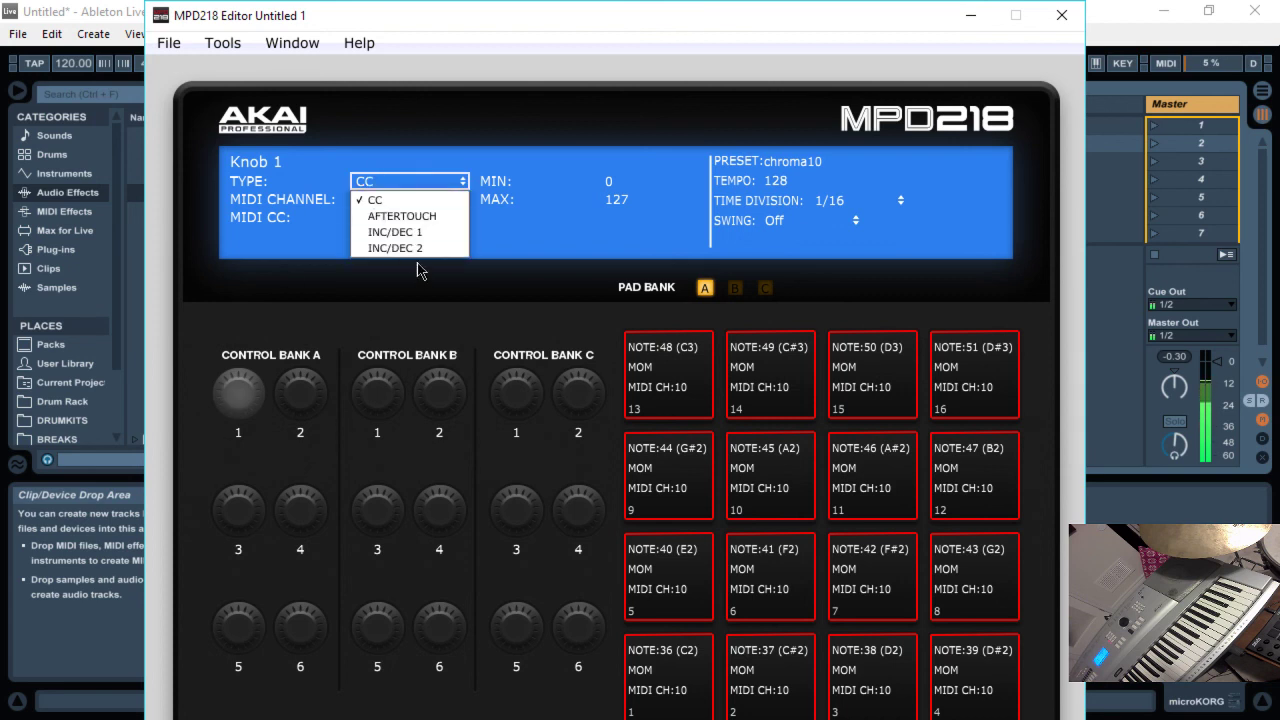
left_click(542, 232)
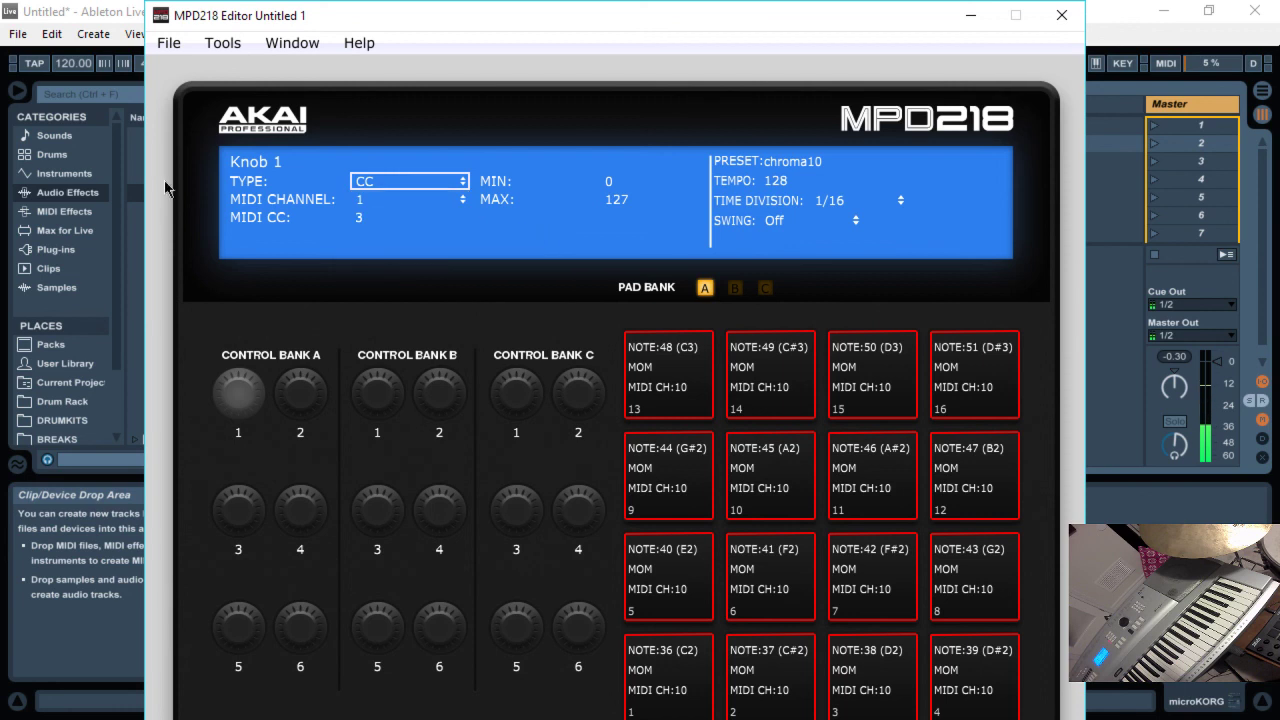
left_click(395, 199)
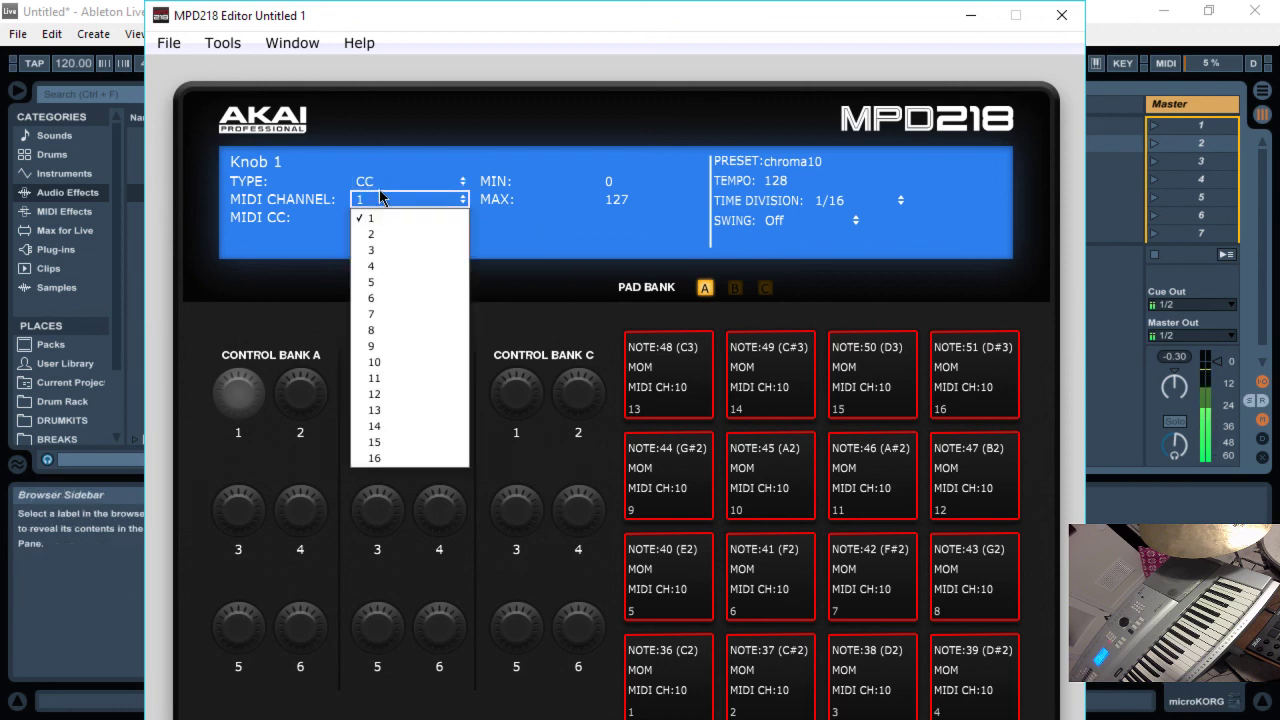
left_click(368, 185)
left_click(376, 184)
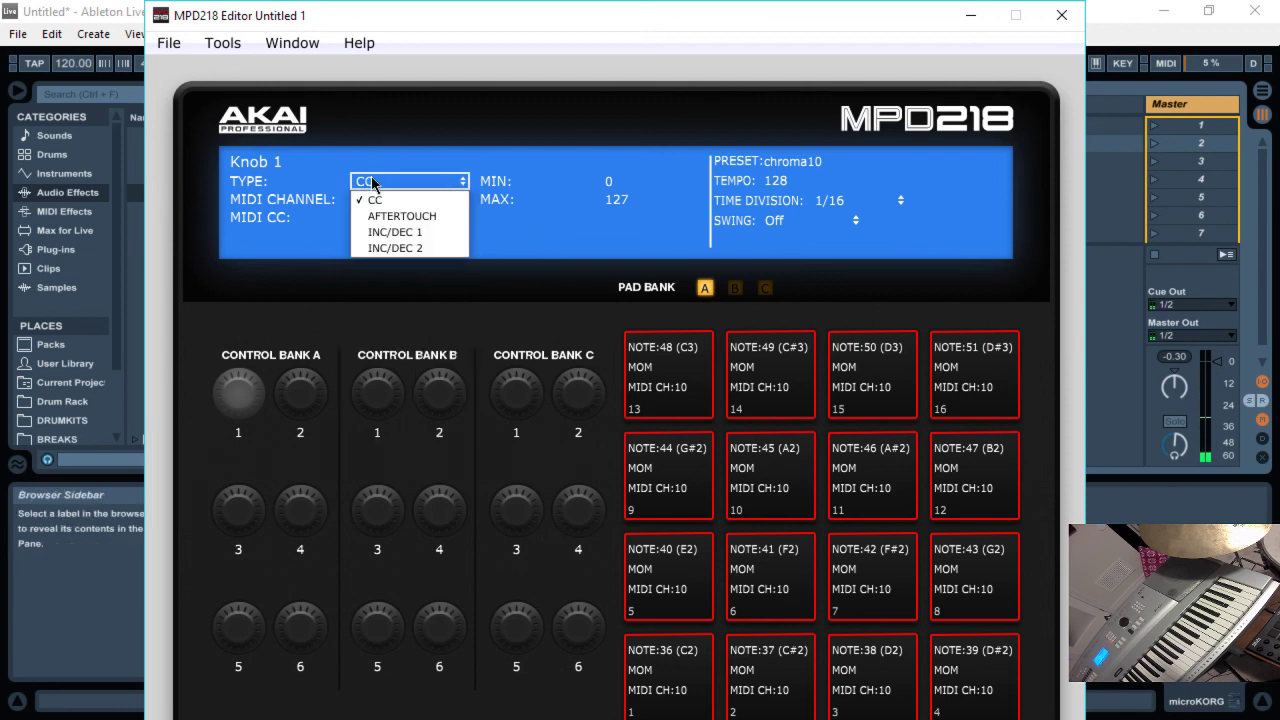
left_click(428, 216)
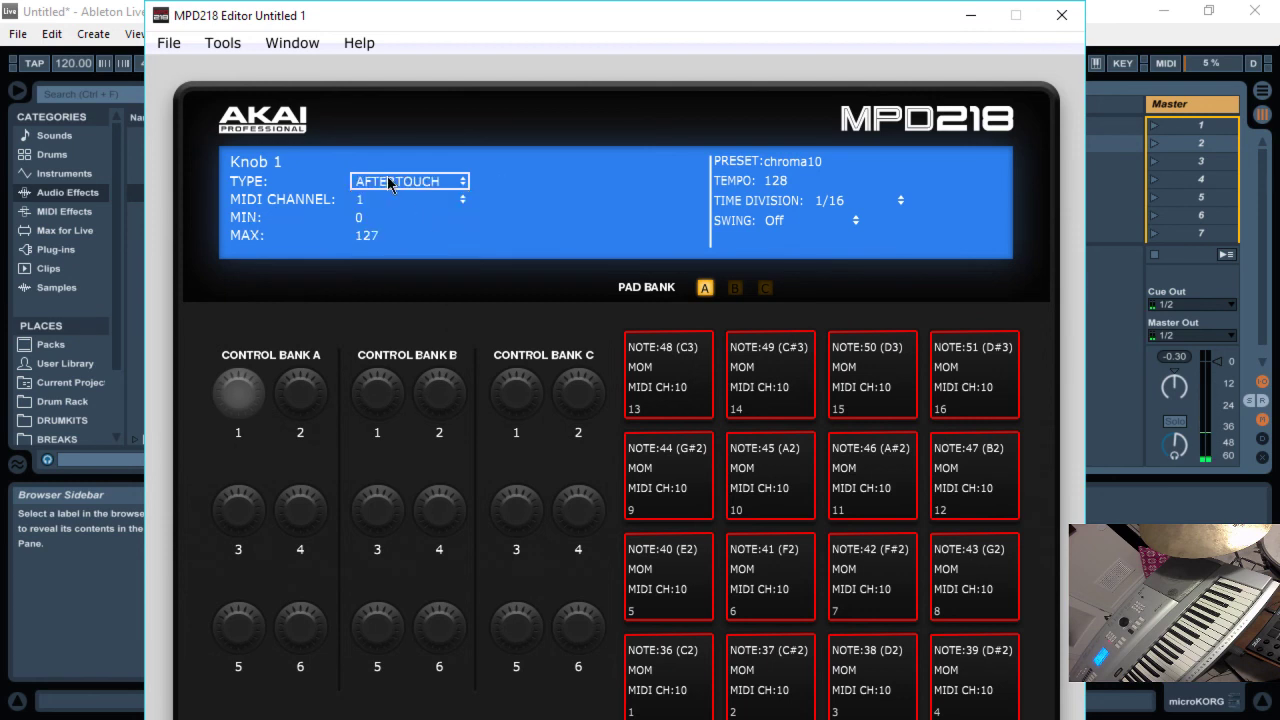
left_click(392, 184)
left_click(372, 234)
left_click(440, 184)
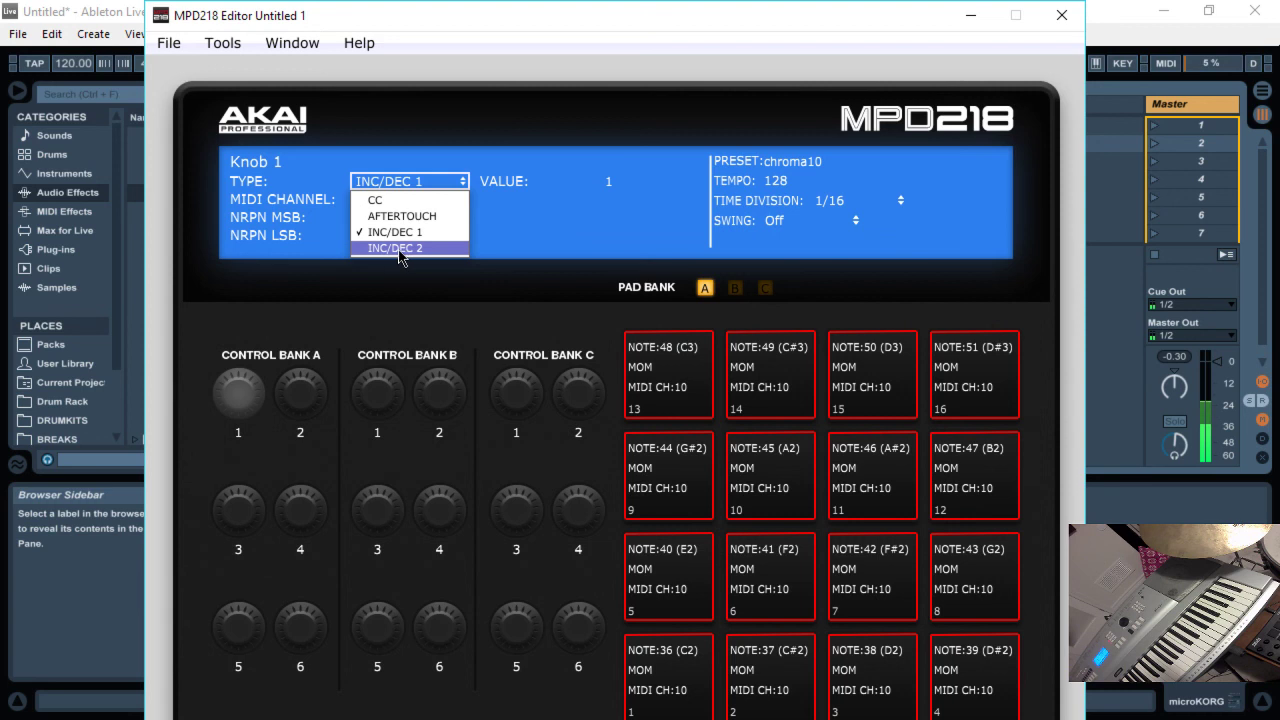
left_click(390, 200)
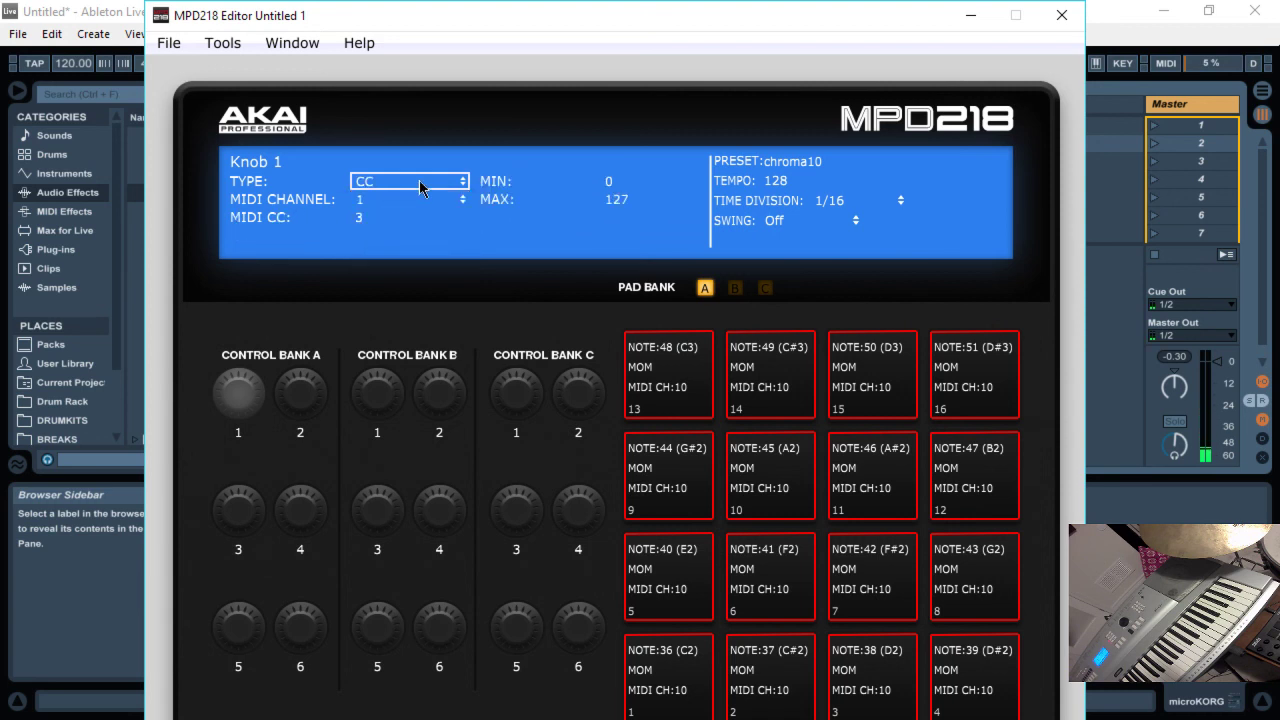
left_click(378, 182)
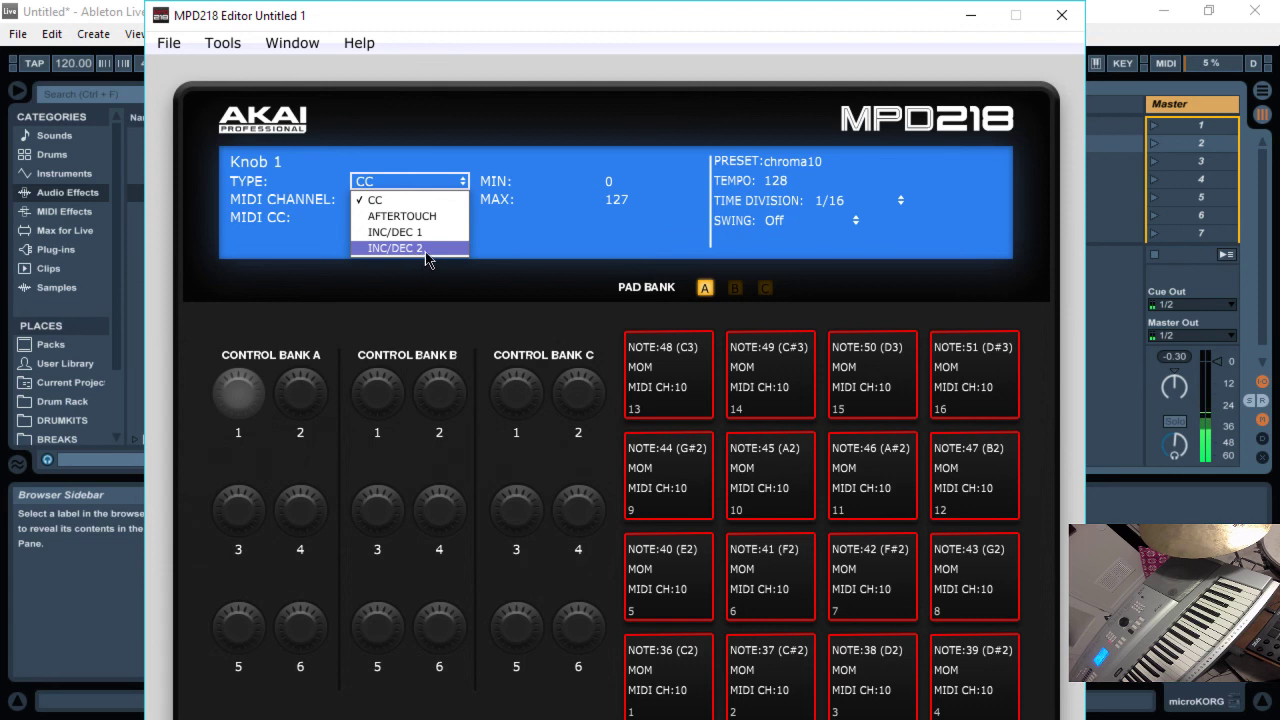
left_click(375, 203)
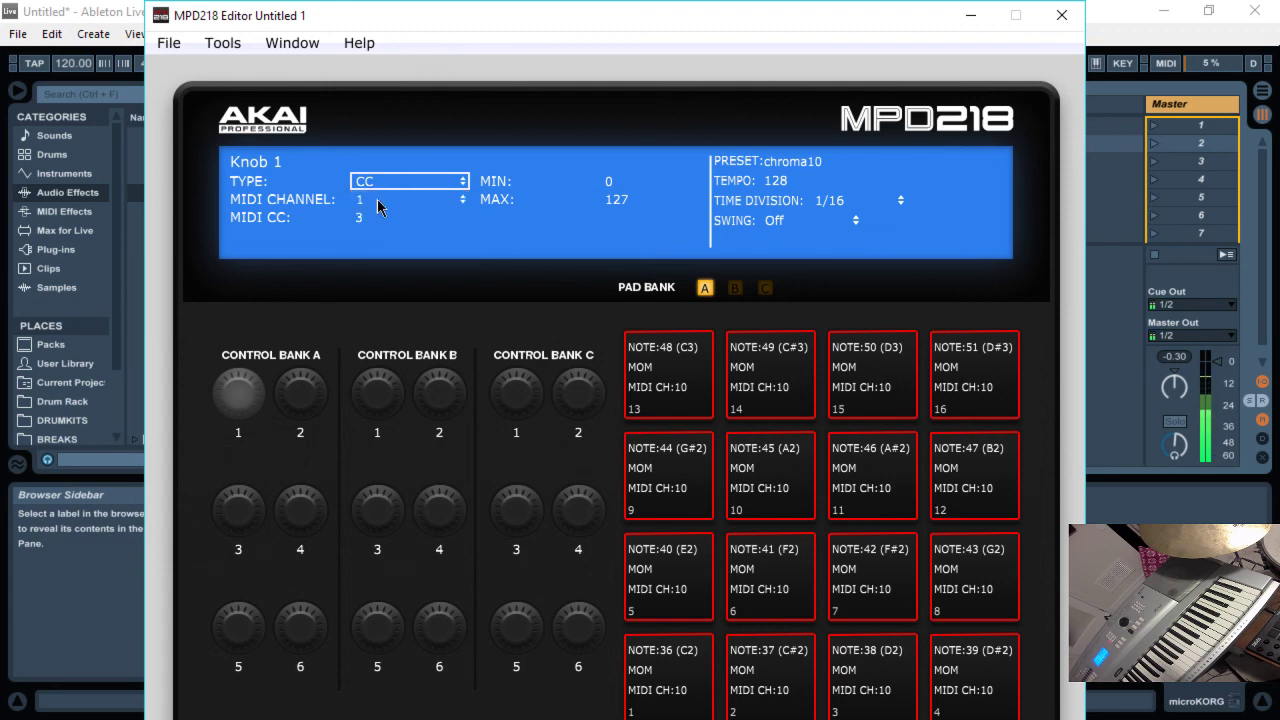
Change knob 1's MIDI CC number from 3 to 74.
left_click(362, 216)
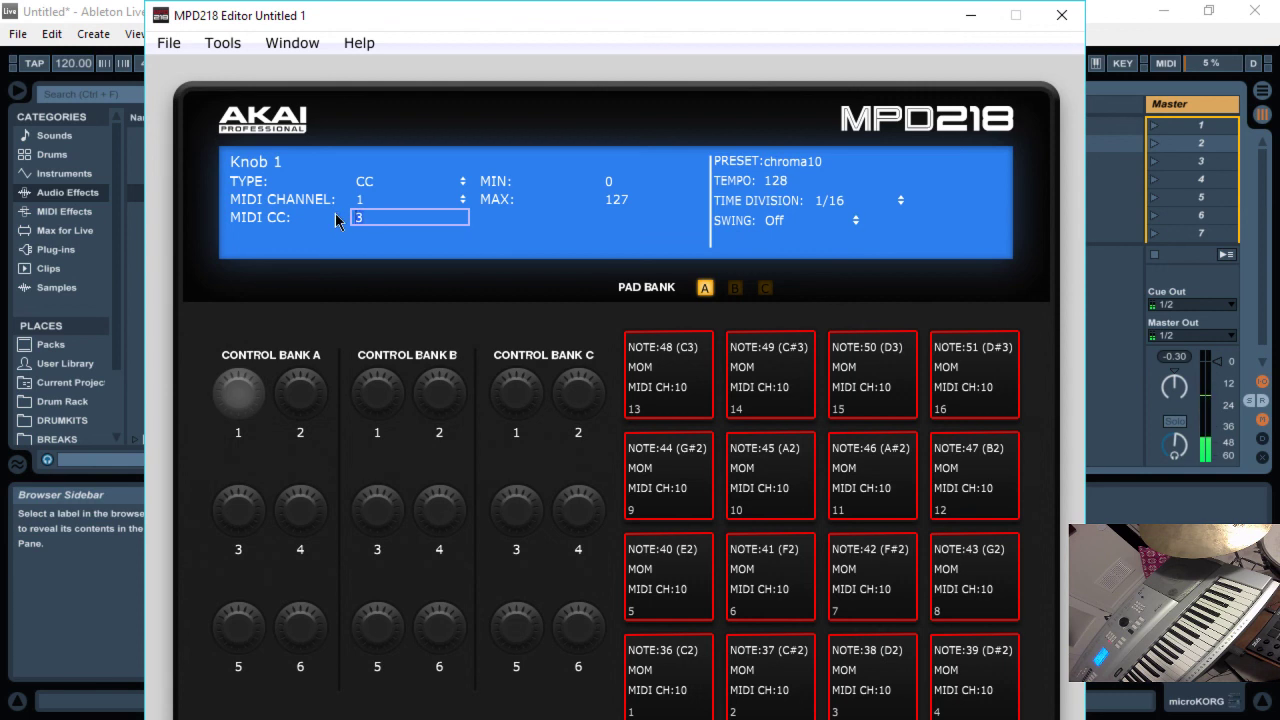
key("BackSpace")
key("Return")
Replace the preset name chroma10 with 'korg'.
left_click(786, 160)
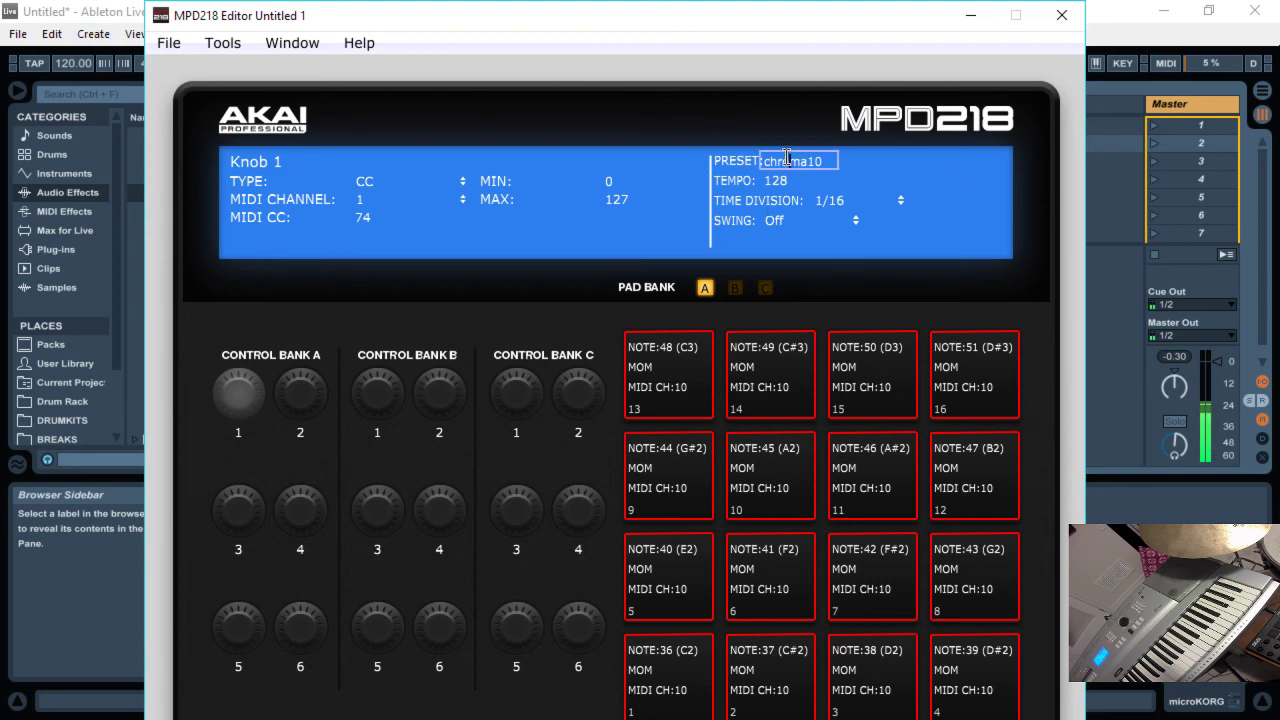
left_click_drag(845, 162, 764, 161)
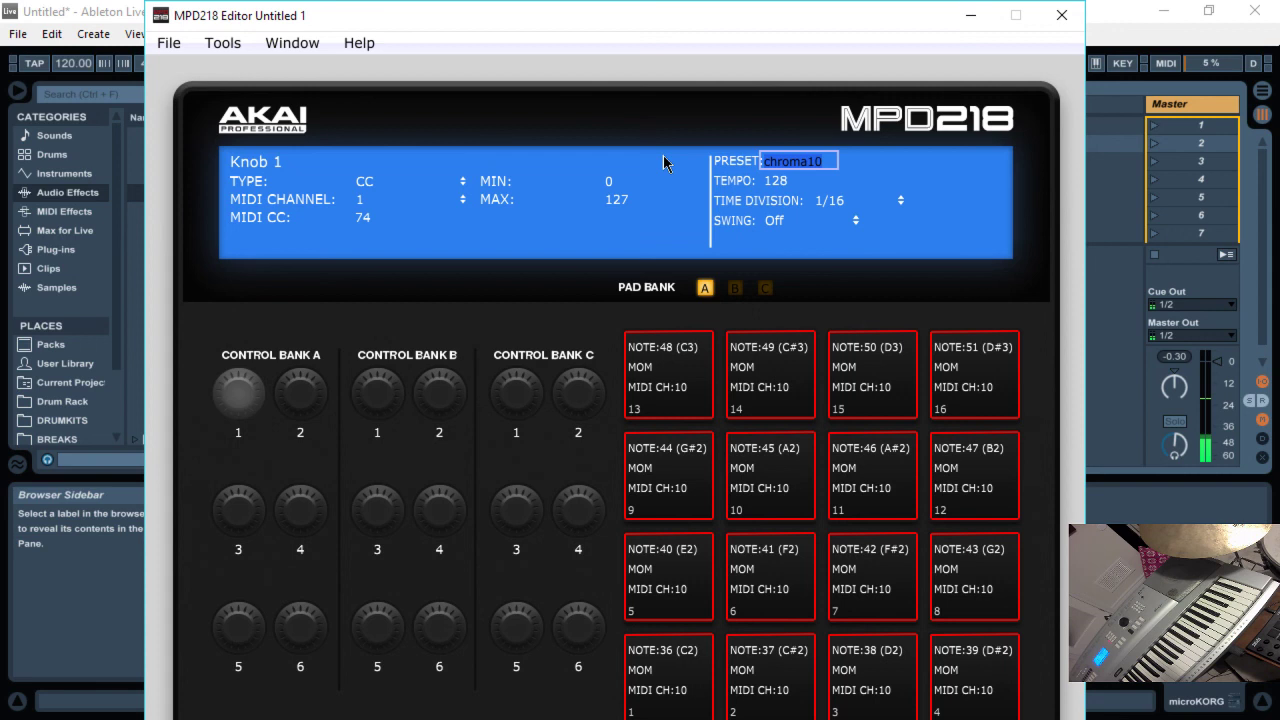
type("korg")
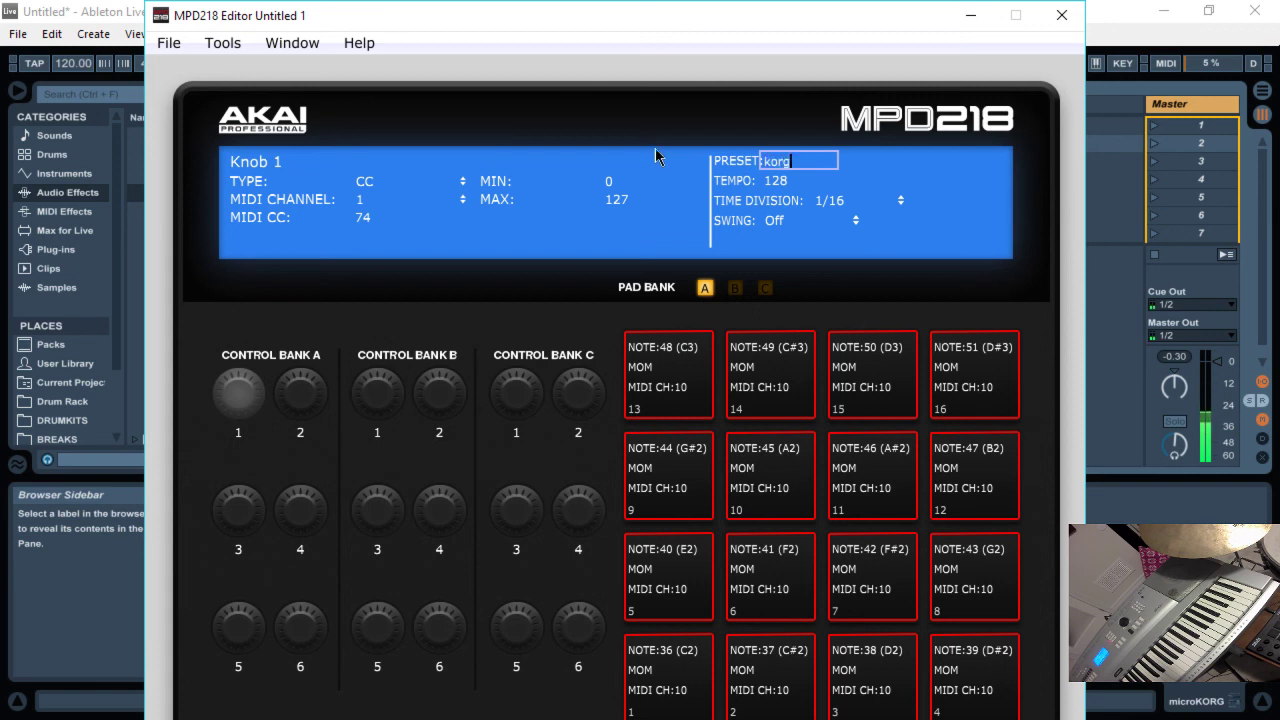
left_click(165, 42)
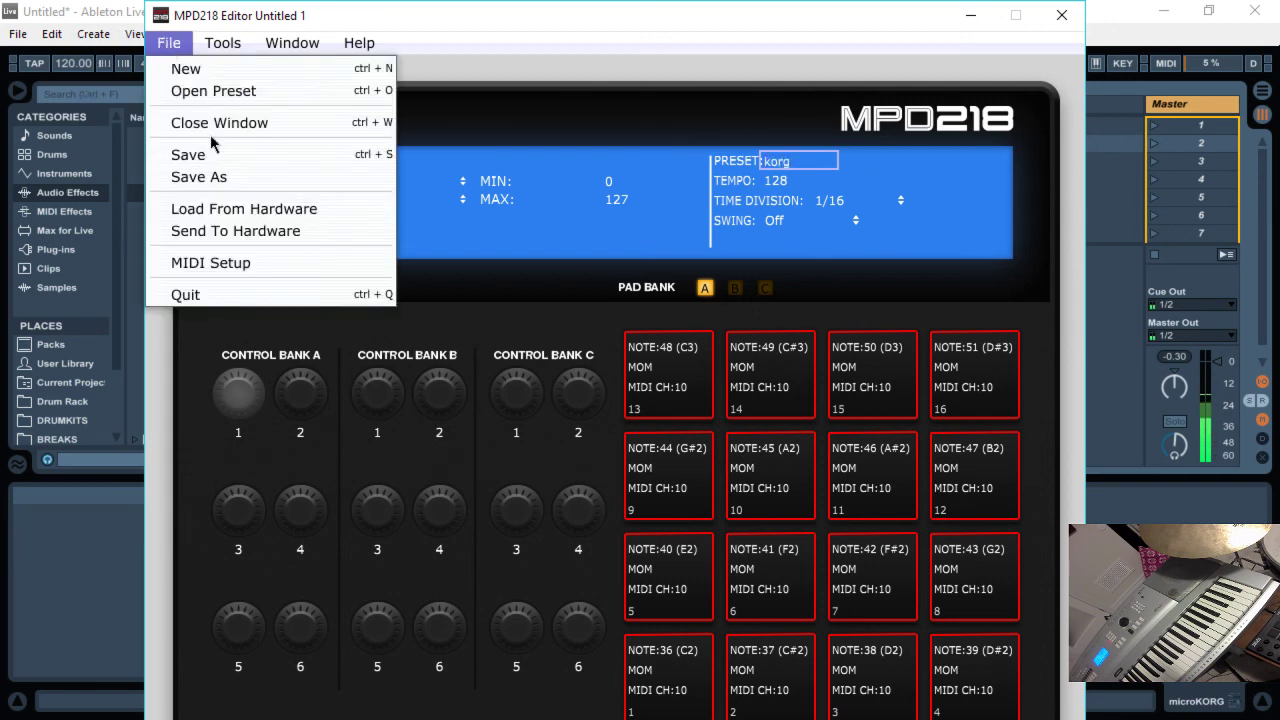
left_click(233, 175)
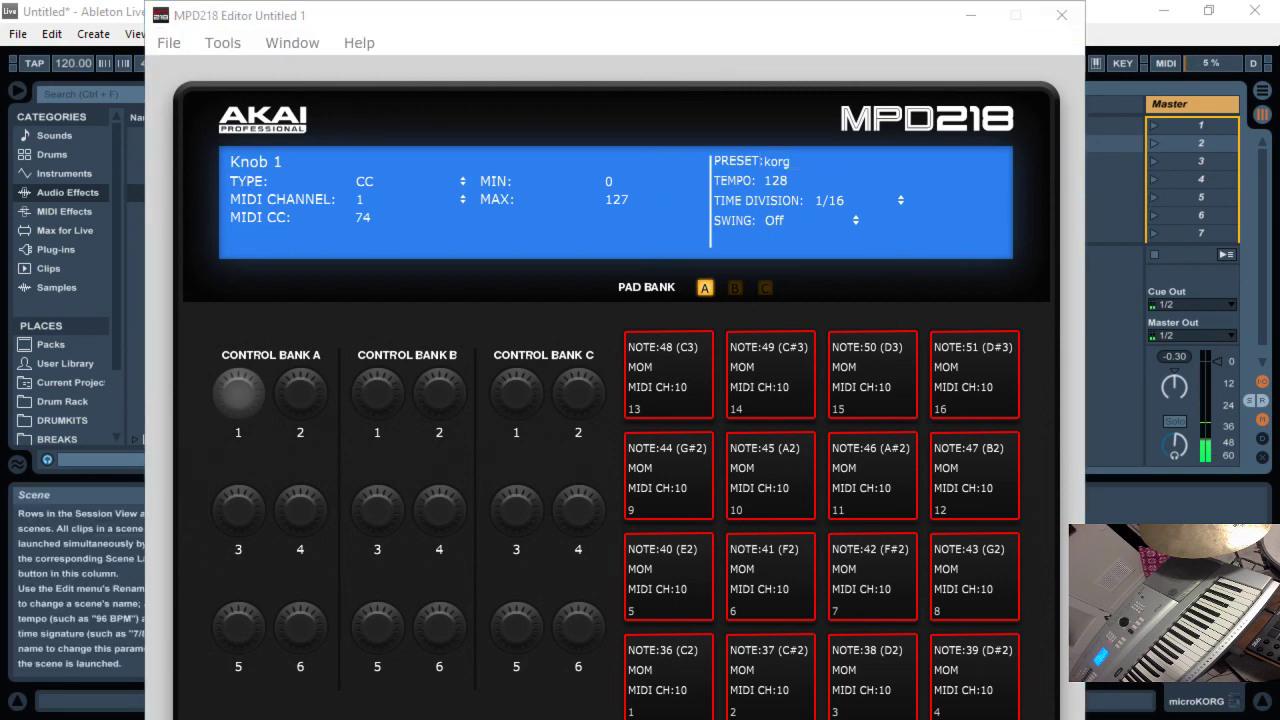
left_click(168, 43)
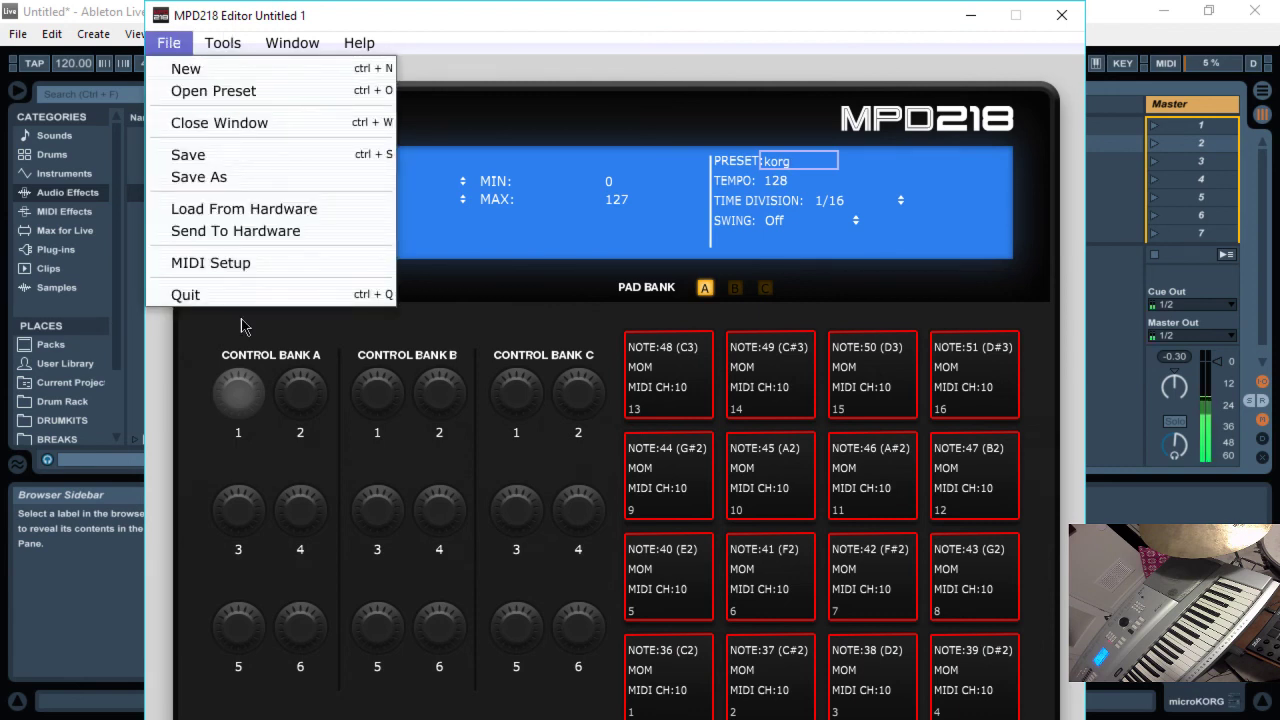
left_click(256, 10)
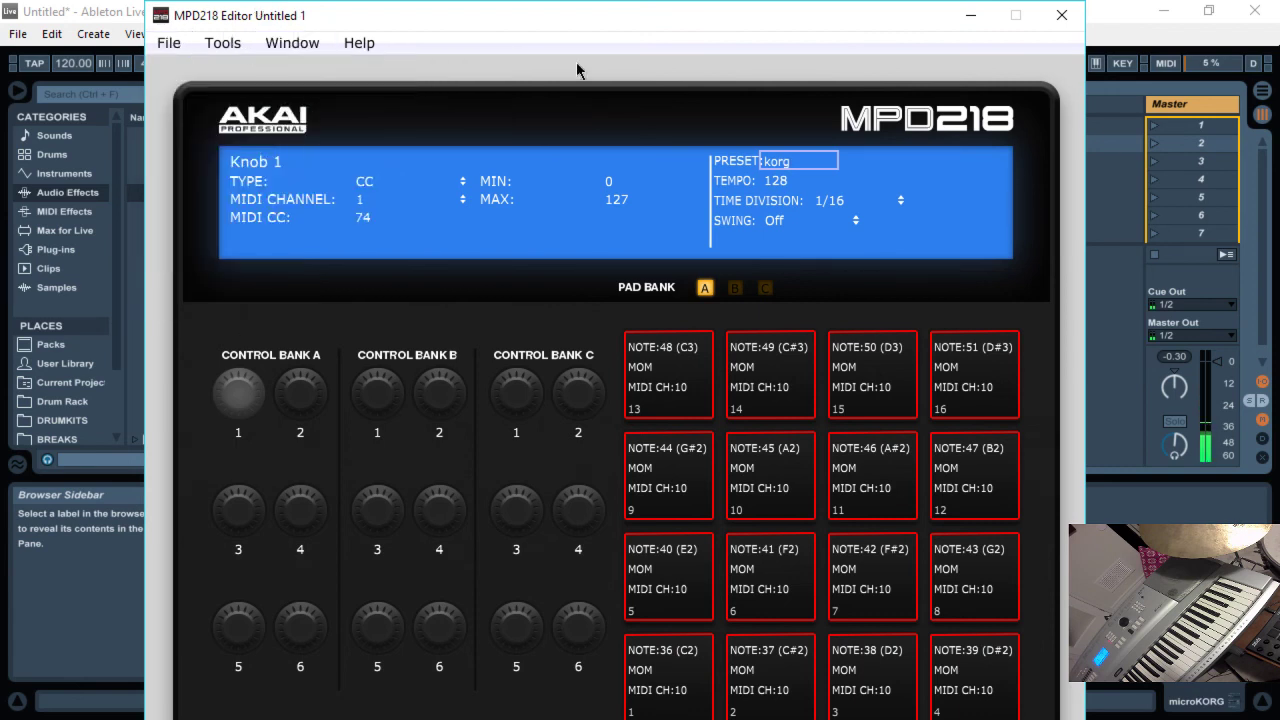
left_click(234, 44)
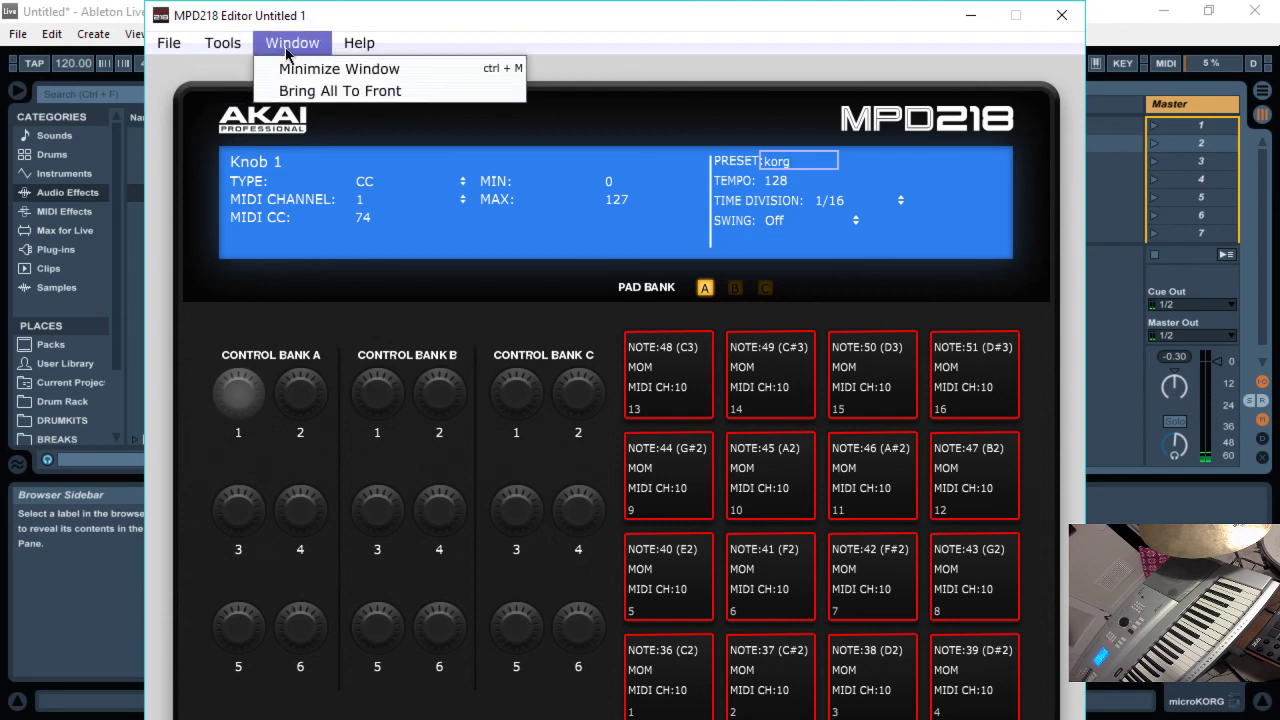
mouse_move(359, 43)
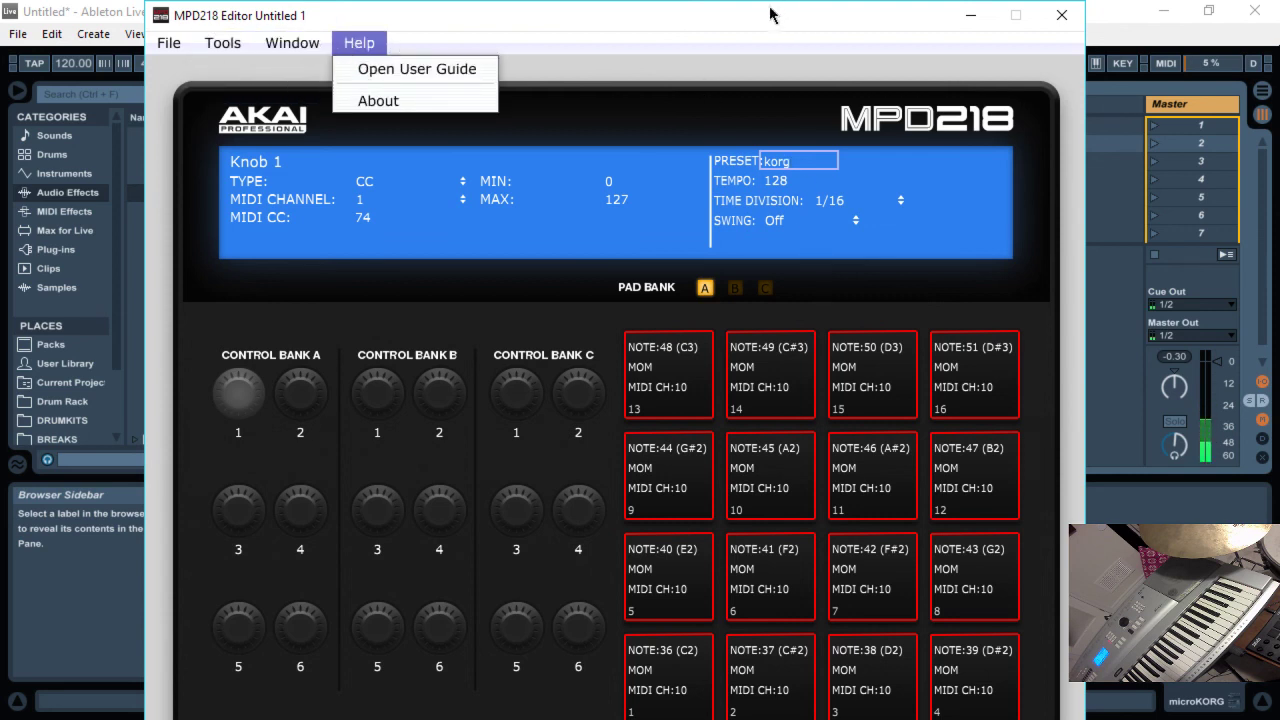
left_click(746, 30)
key("alt+Tab")
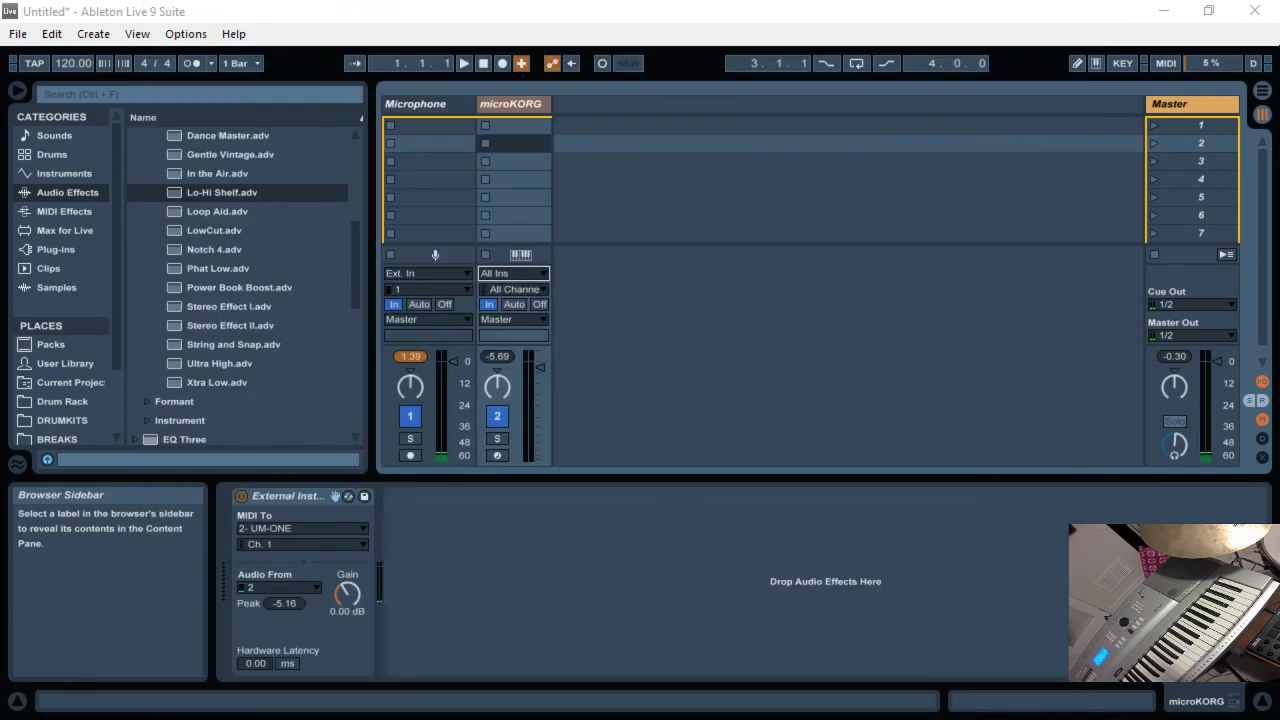
key("alt+Tab")
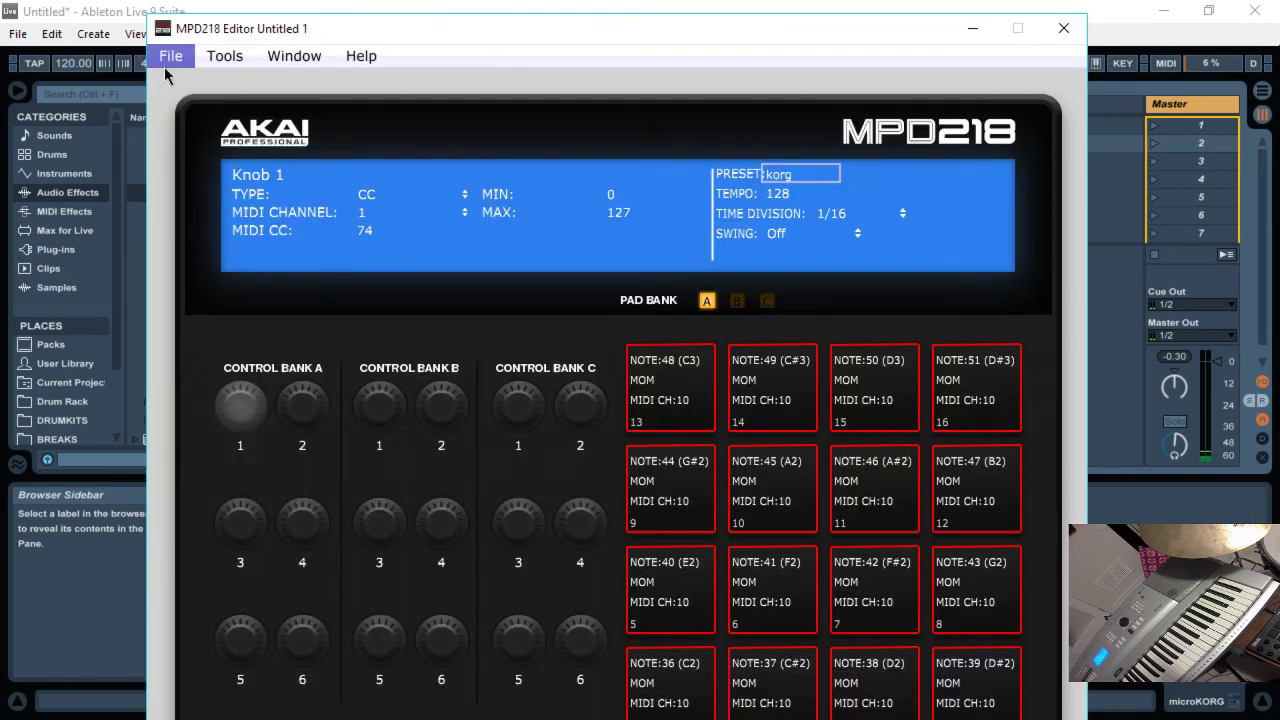
Set up Send To Hardware for the korg preset, targeting hardware slot 1.
left_click(170, 57)
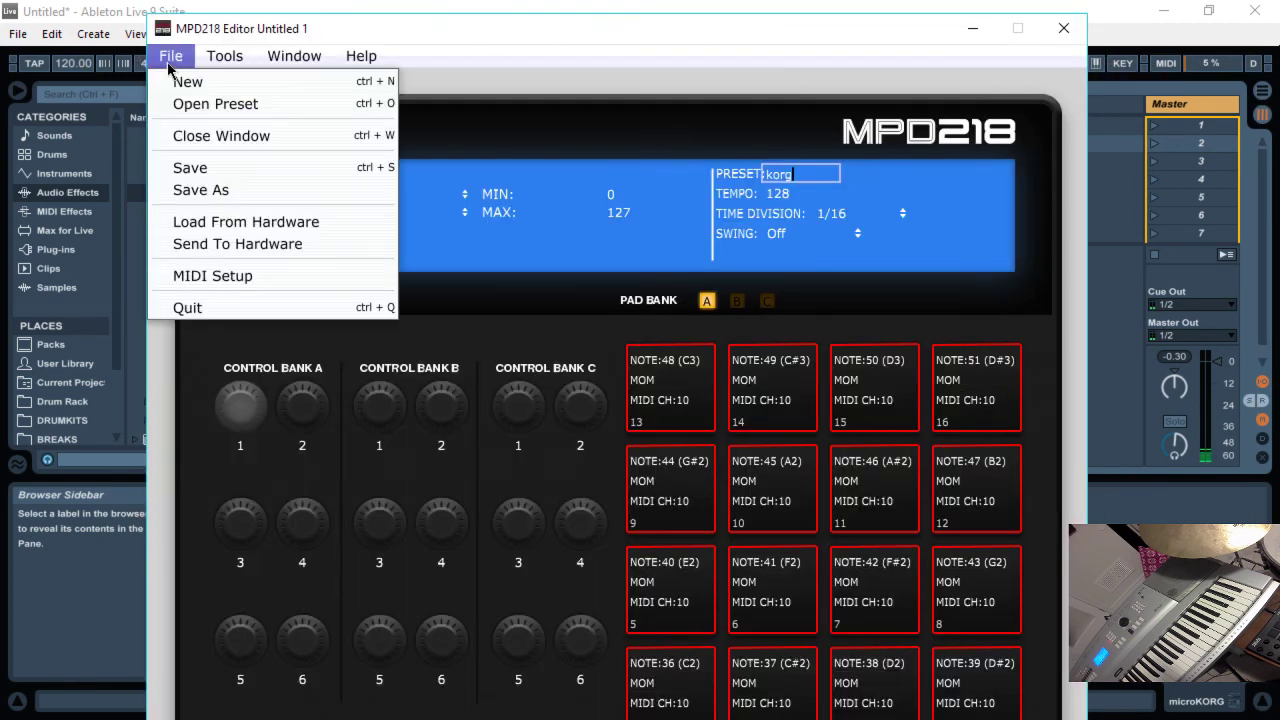
left_click(275, 244)
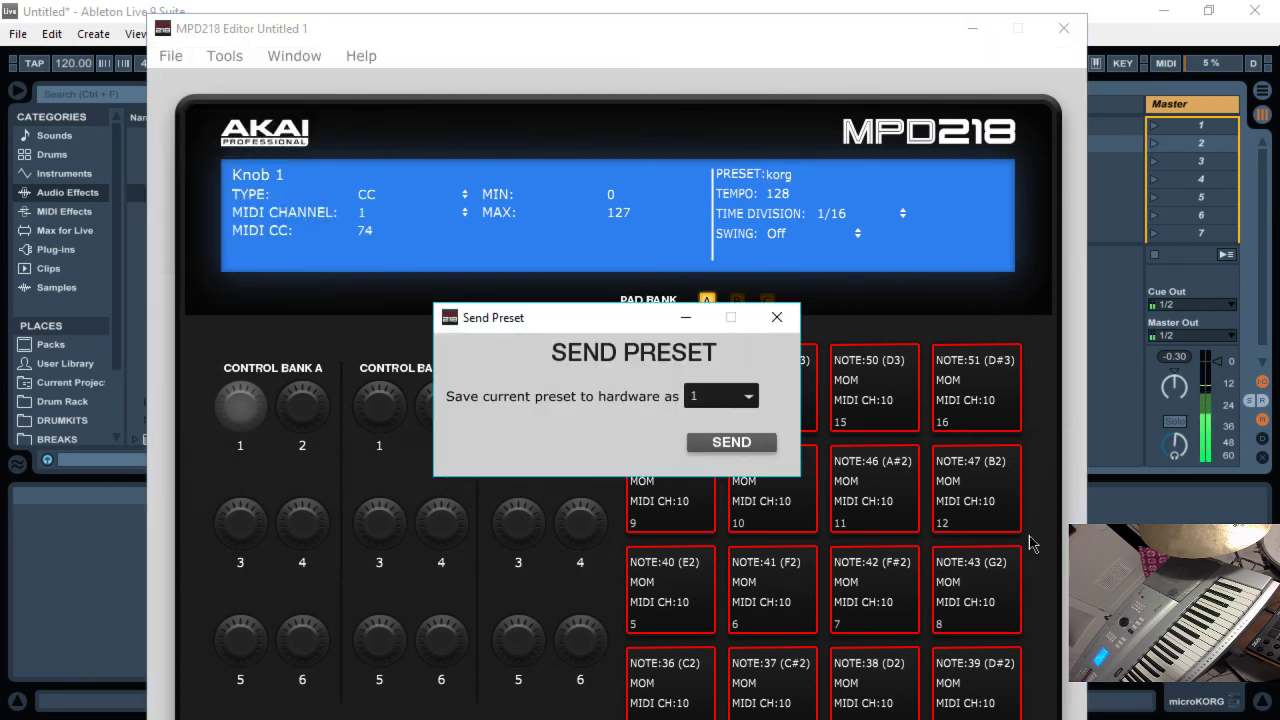
left_click(736, 398)
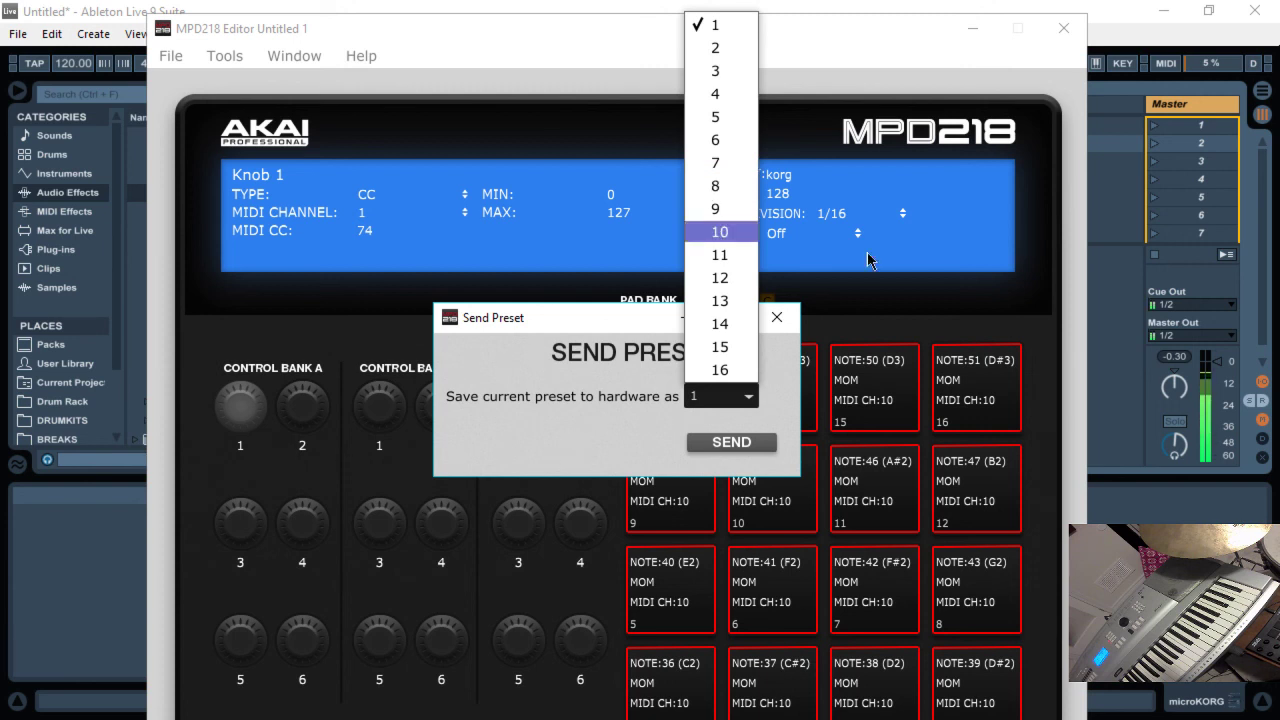
left_click(1044, 332)
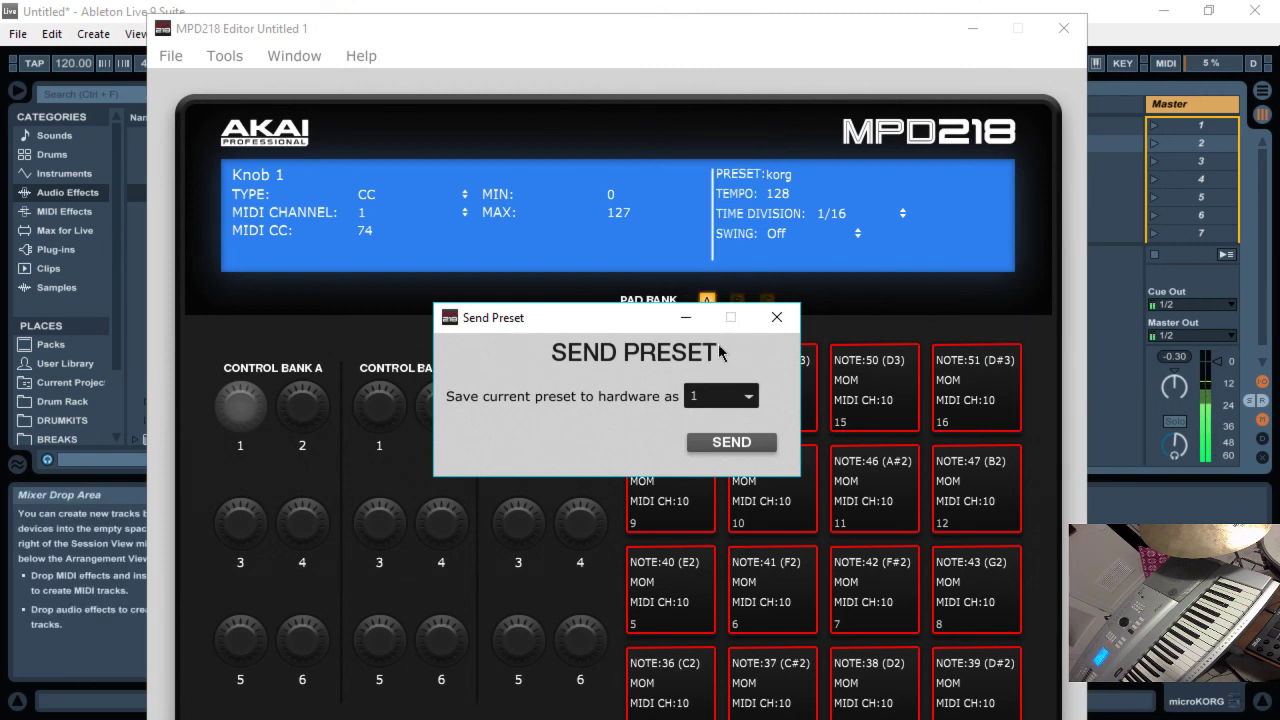
Close the Send Preset dialog and show pad 13's settings (note 48, channel 10).
left_click(788, 321)
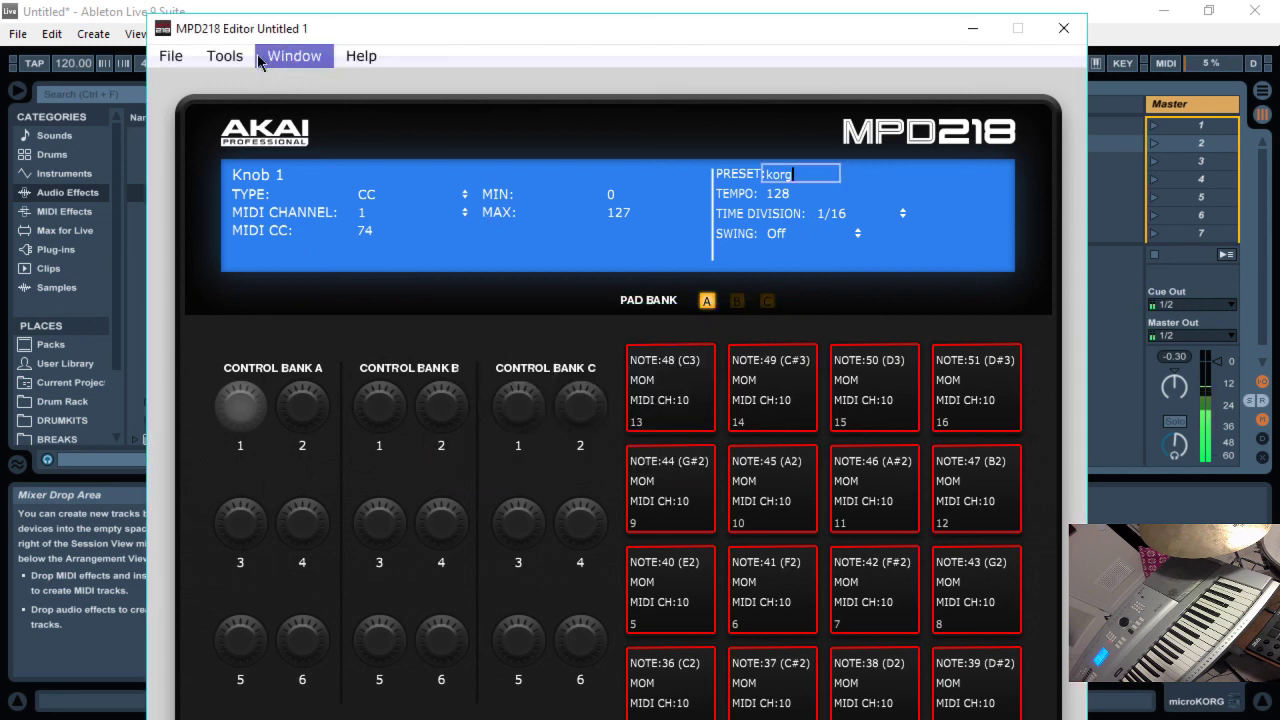
left_click(294, 56)
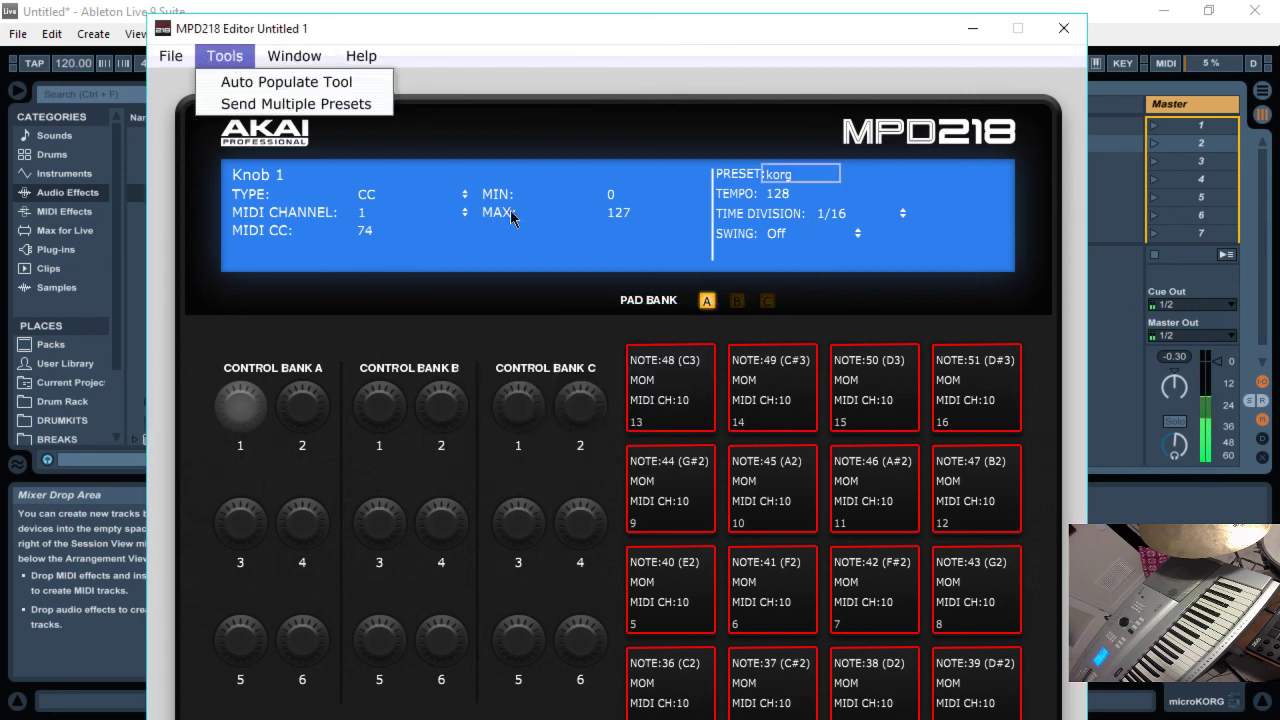
left_click(822, 416)
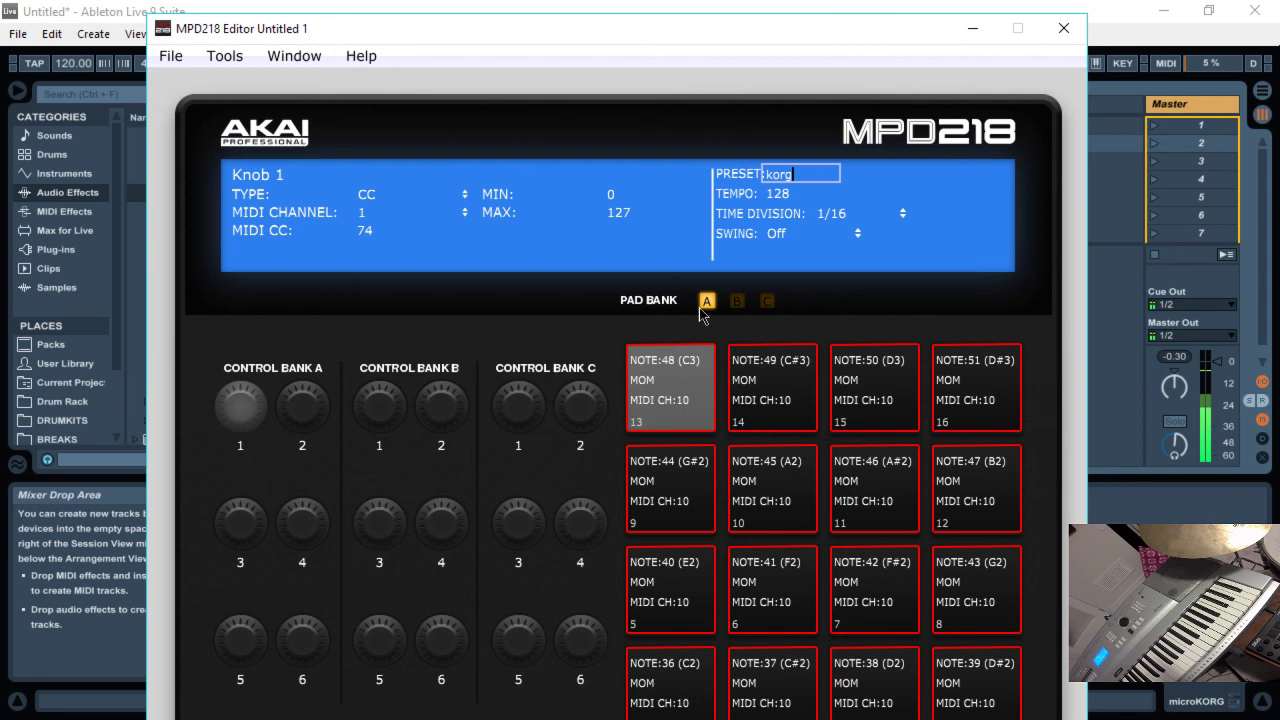
left_click(800, 365)
left_click(677, 390)
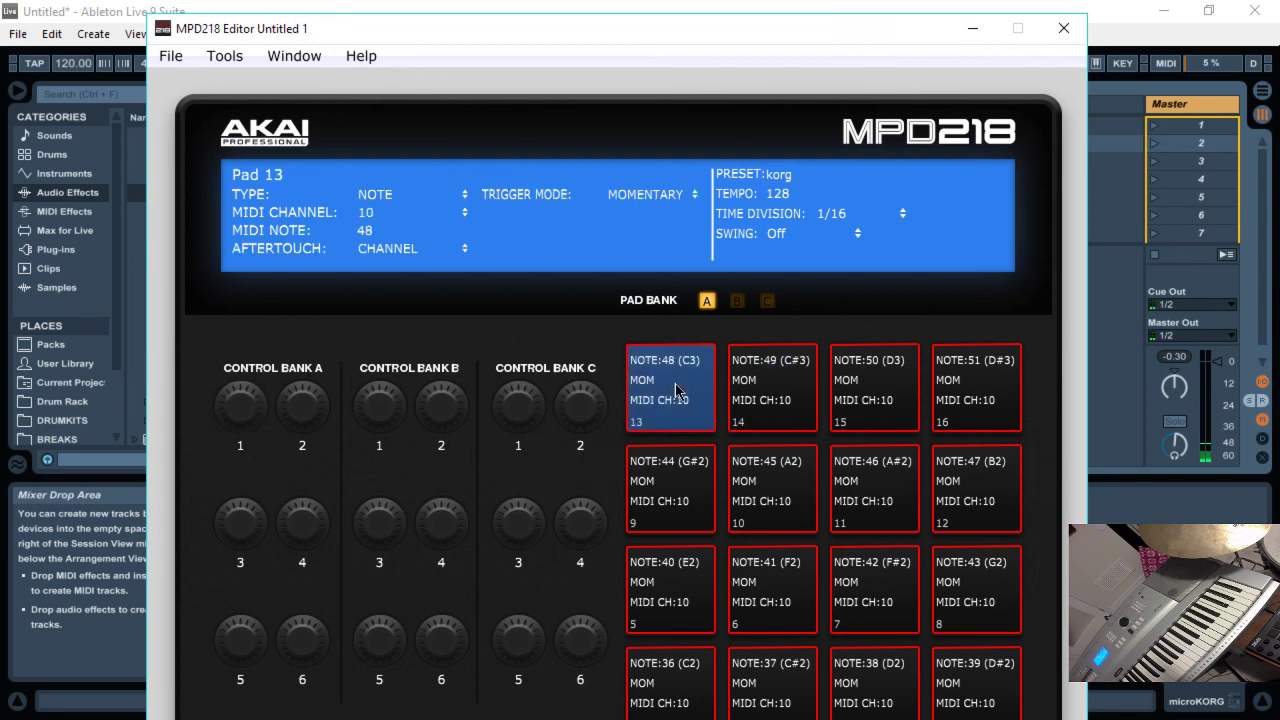
left_click(224, 57)
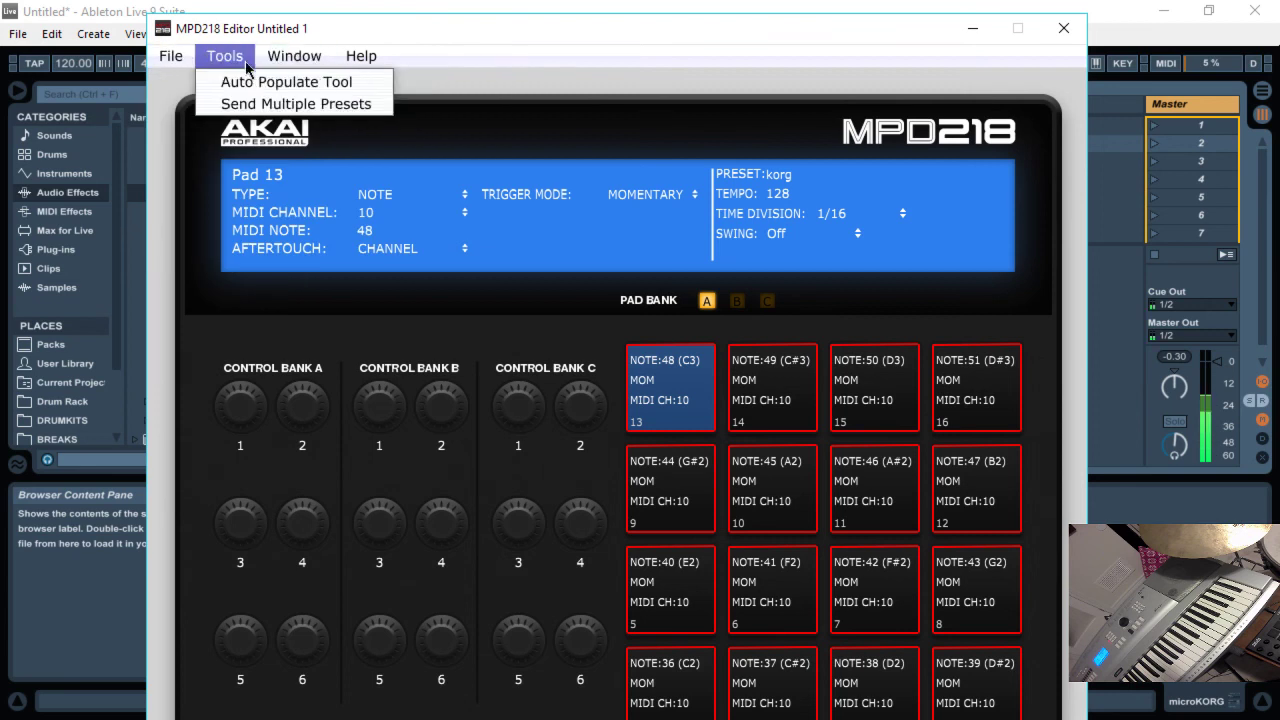
Open Auto Populate and review pad options, keeping the Chromatic scale and aftertouch OFF.
left_click(255, 84)
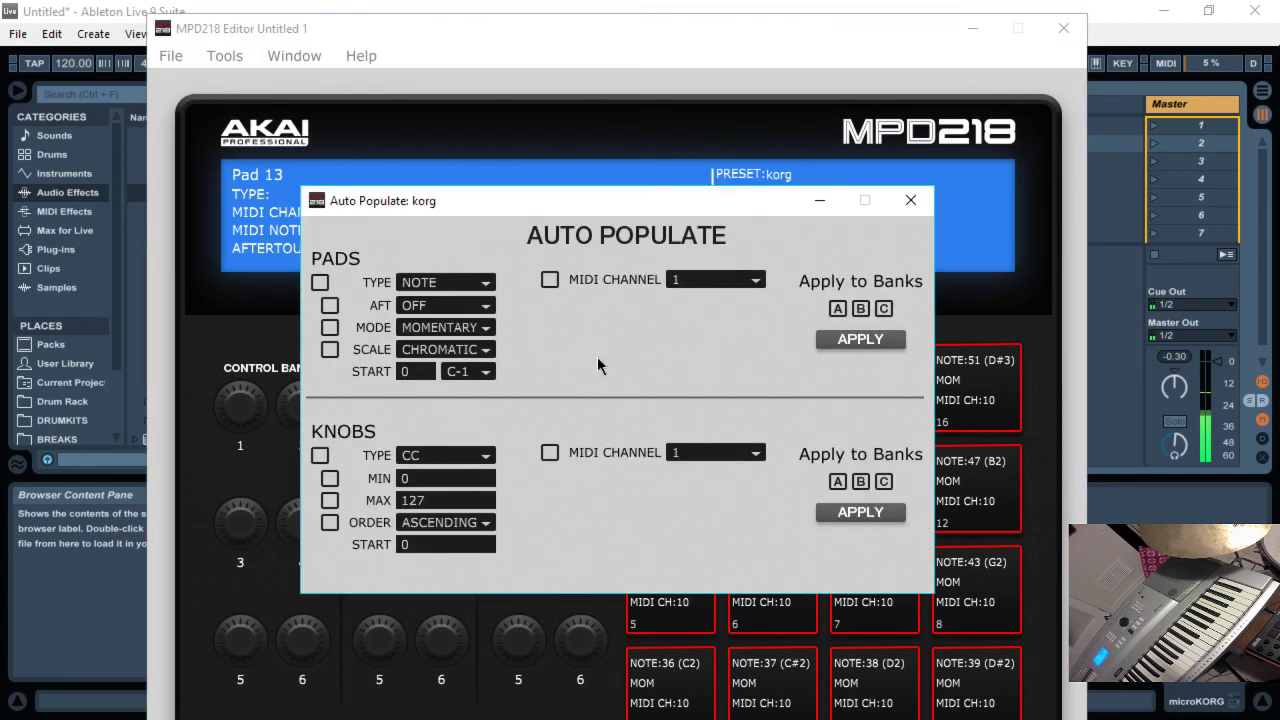
left_click(442, 354)
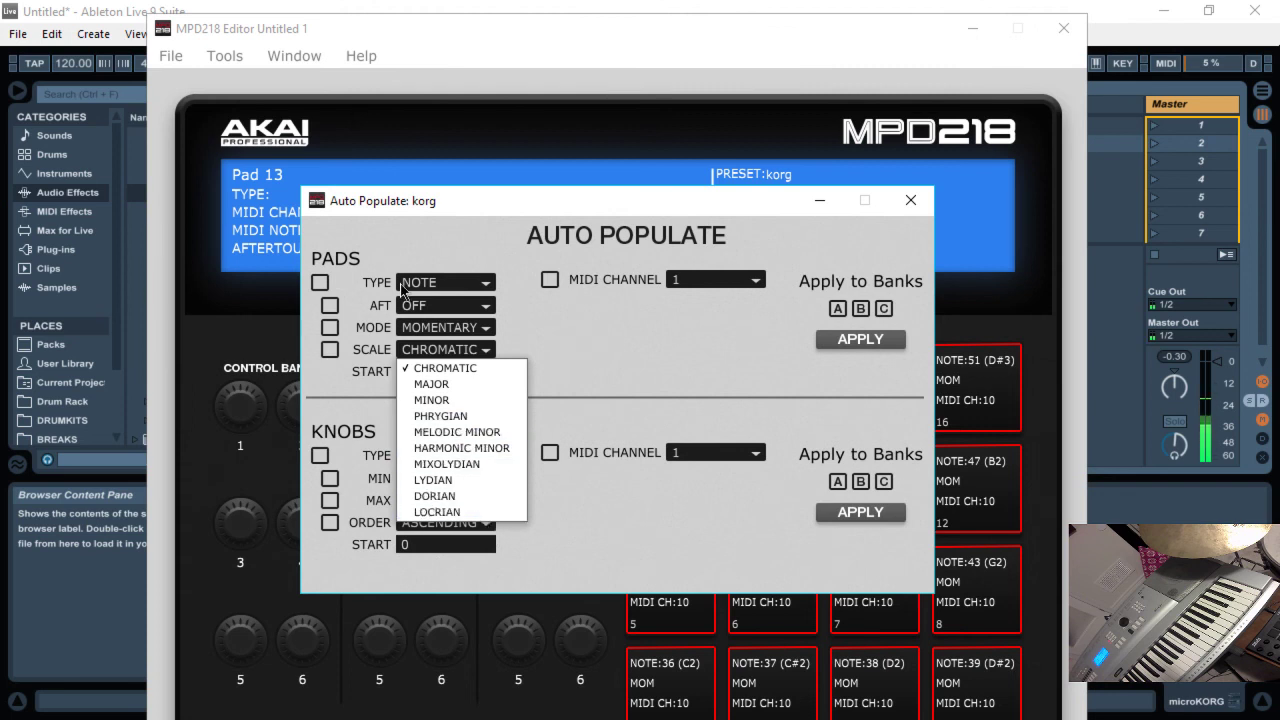
left_click(183, 353)
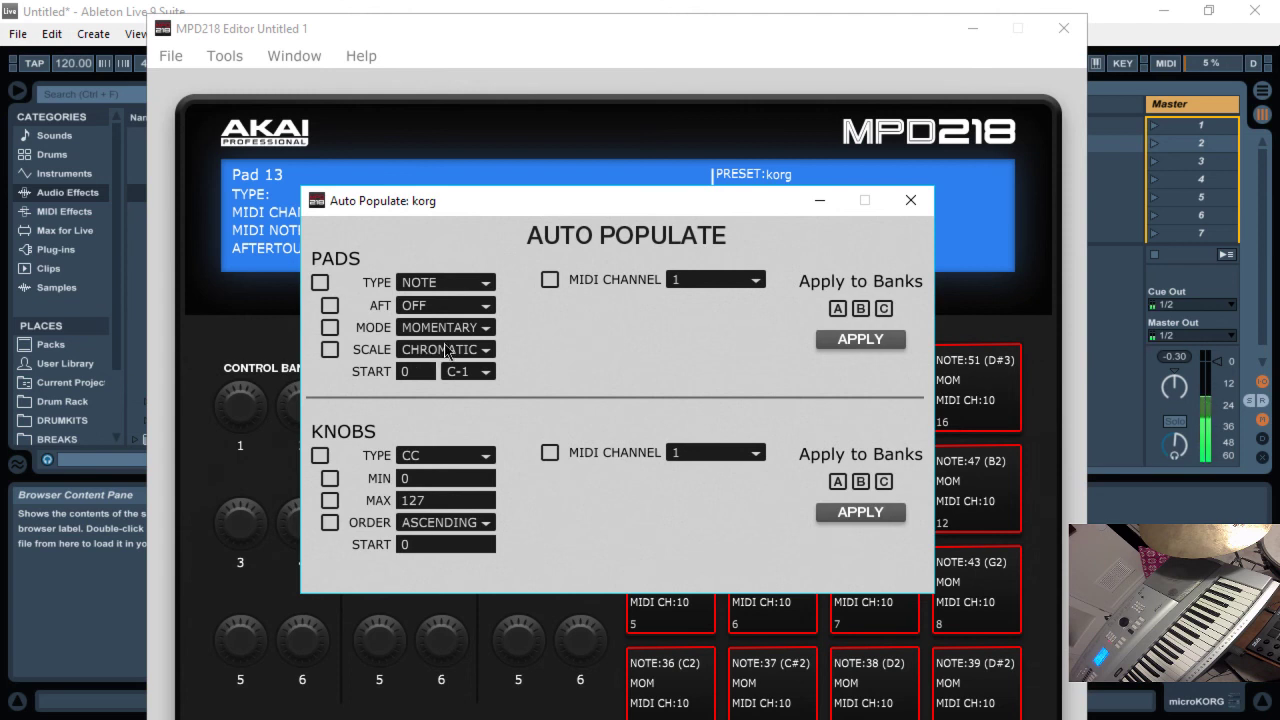
left_click(442, 350)
left_click(425, 347)
left_click(435, 328)
left_click(584, 339)
left_click(476, 307)
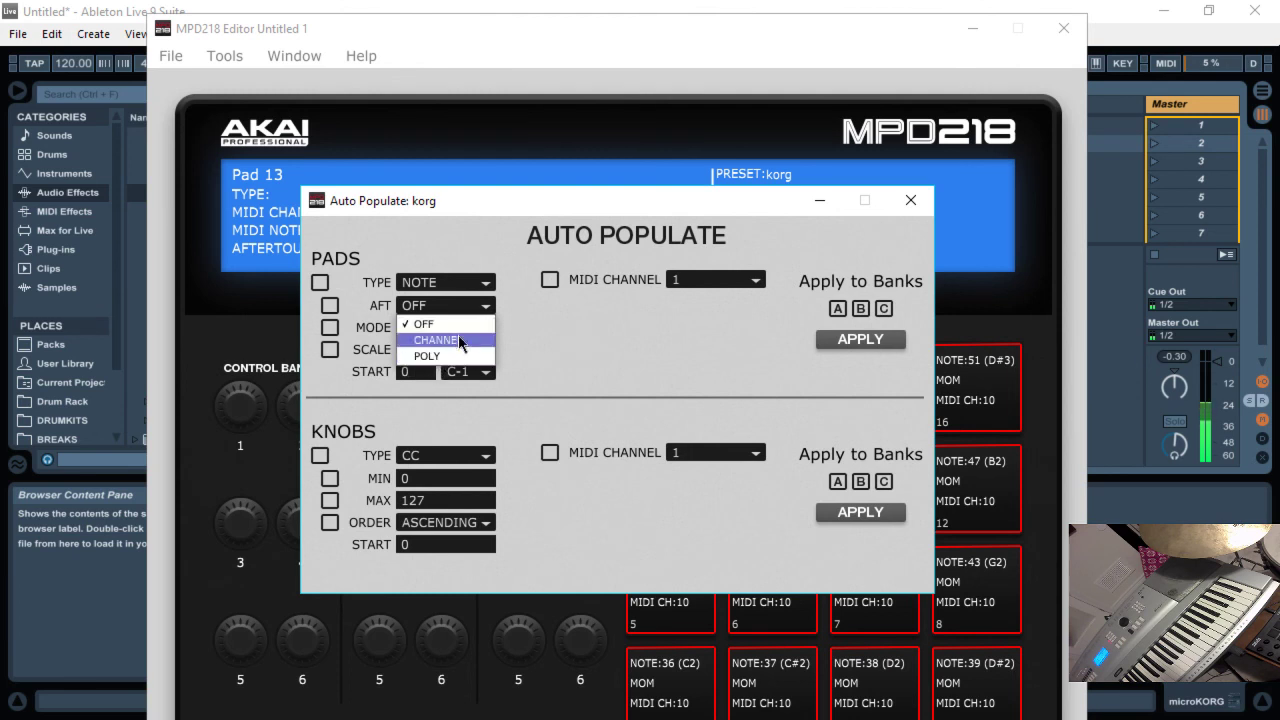
left_click(600, 325)
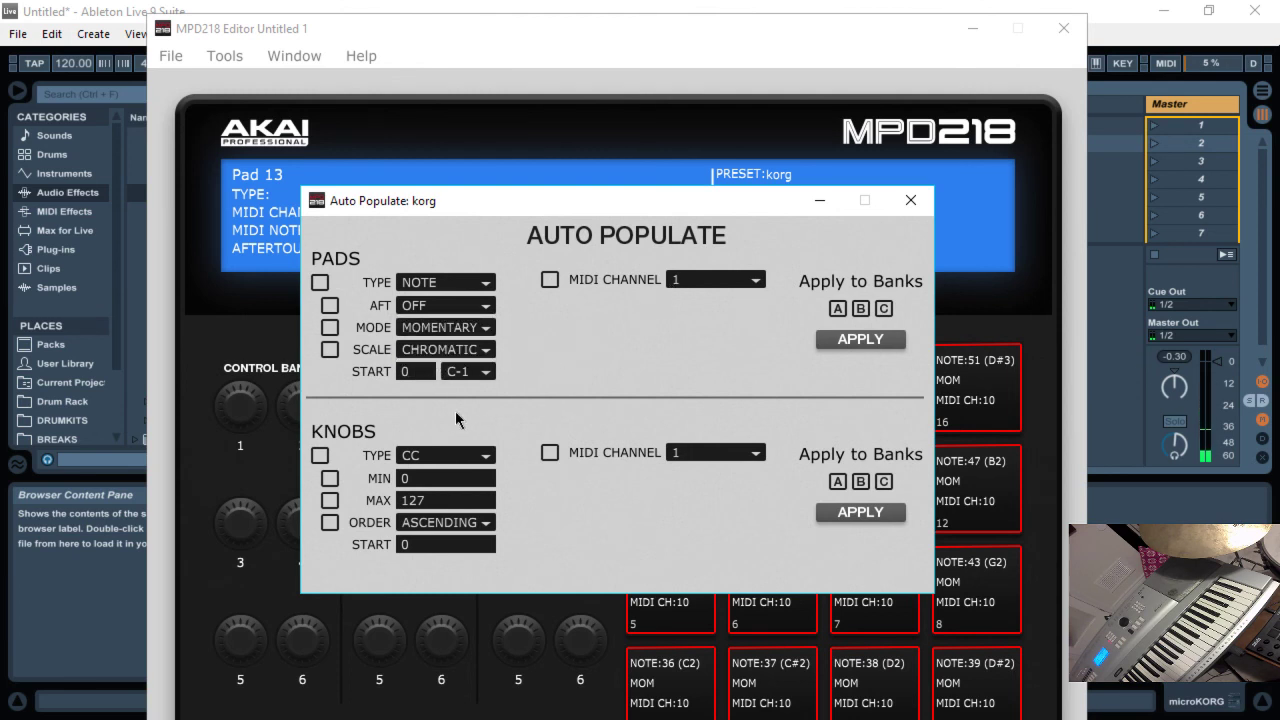
Keep C-1 as the pads' starting note, only bank A chosen, and MIDI channel 1.
double_click(429, 374)
left_click(470, 373)
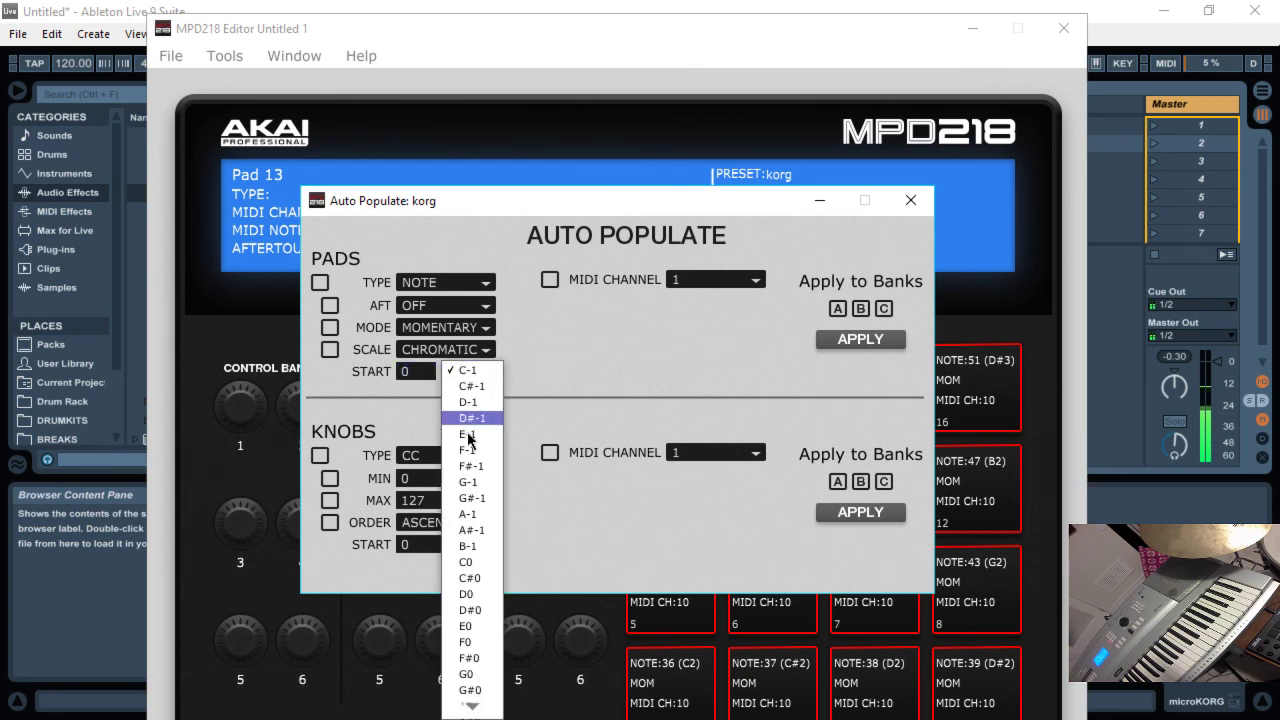
left_click(600, 360)
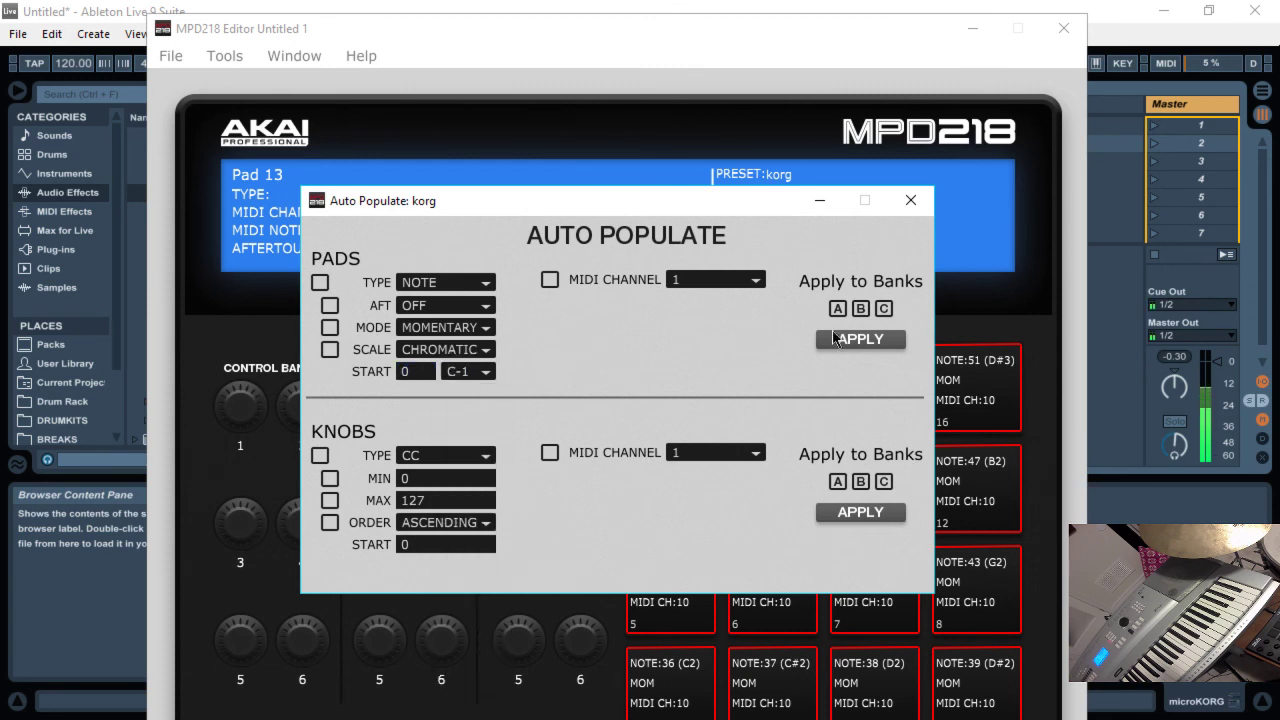
left_click(837, 309)
left_click(860, 309)
left_click(861, 309)
left_click(884, 309)
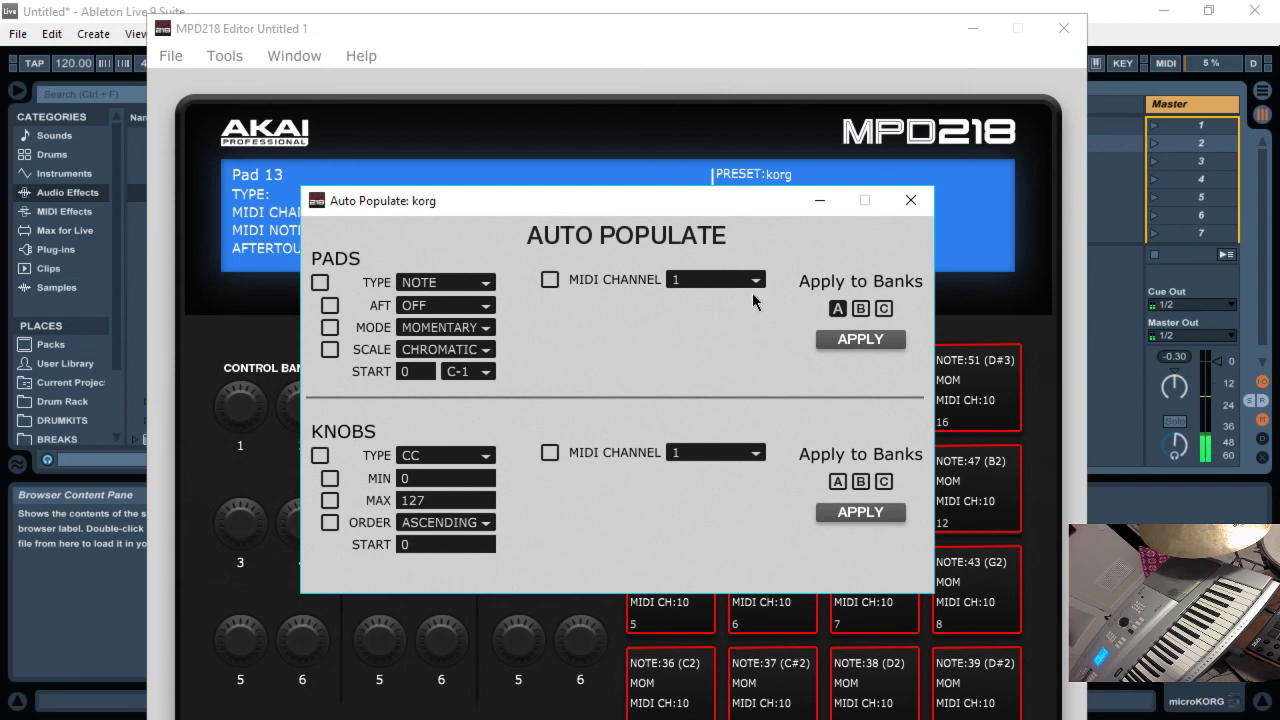
left_click(757, 280)
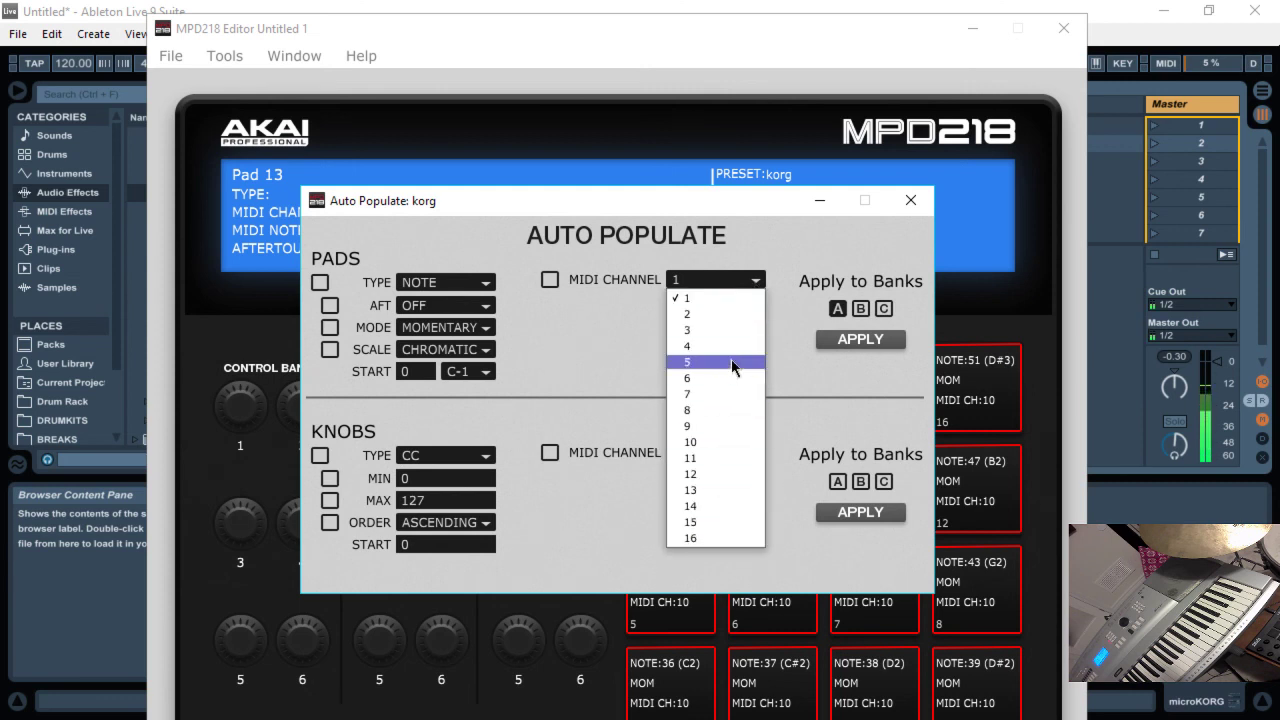
left_click(650, 342)
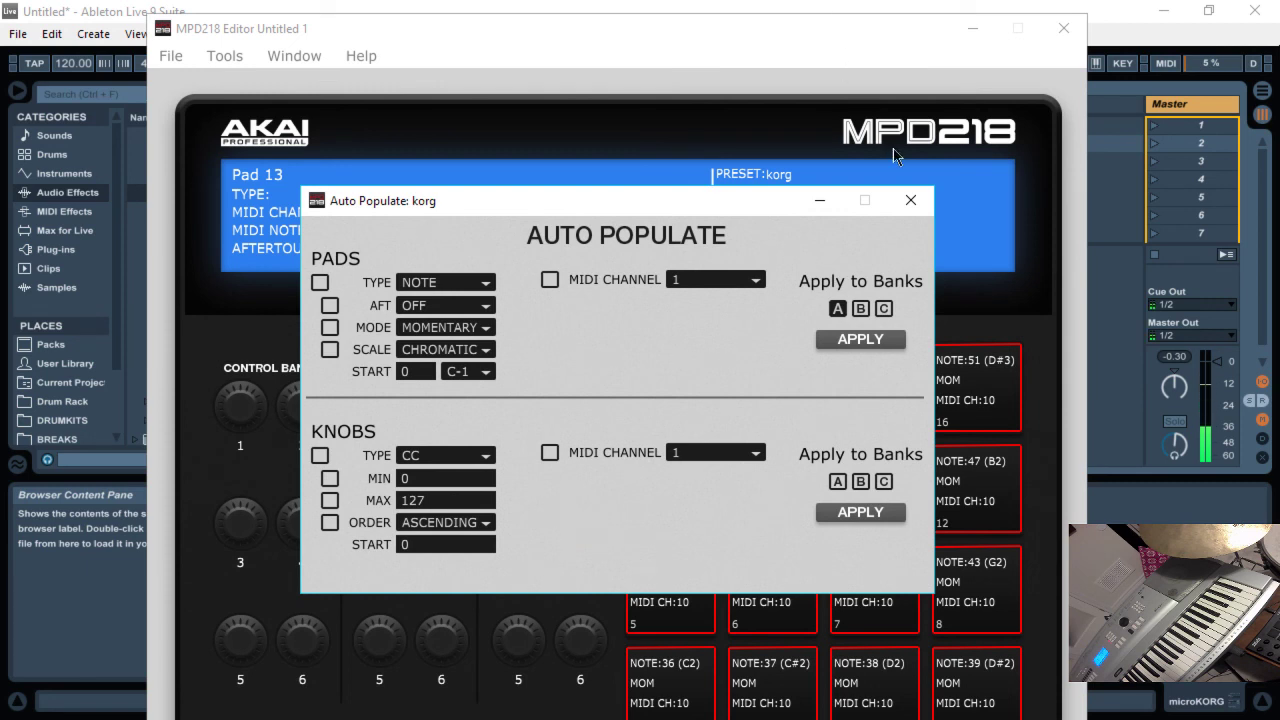
Close Auto Populate and quit the MPD218 editor without saving Untitled 1.
left_click(911, 201)
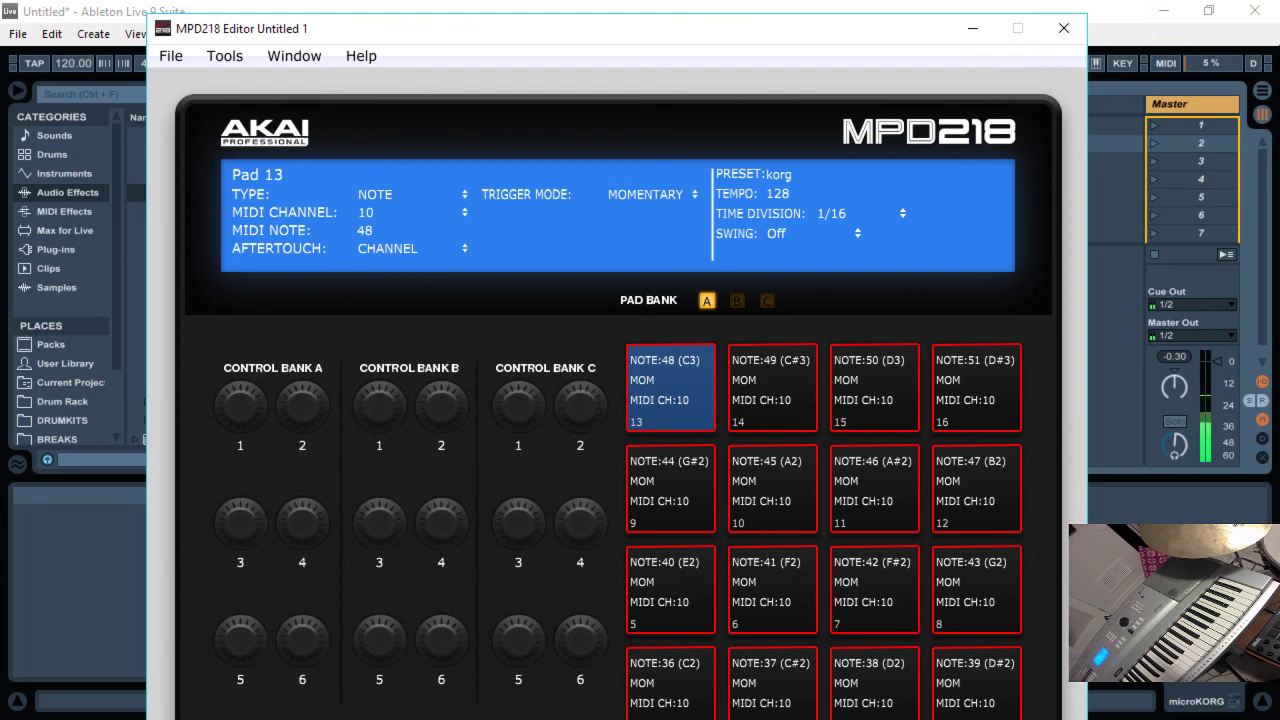
left_click(1063, 30)
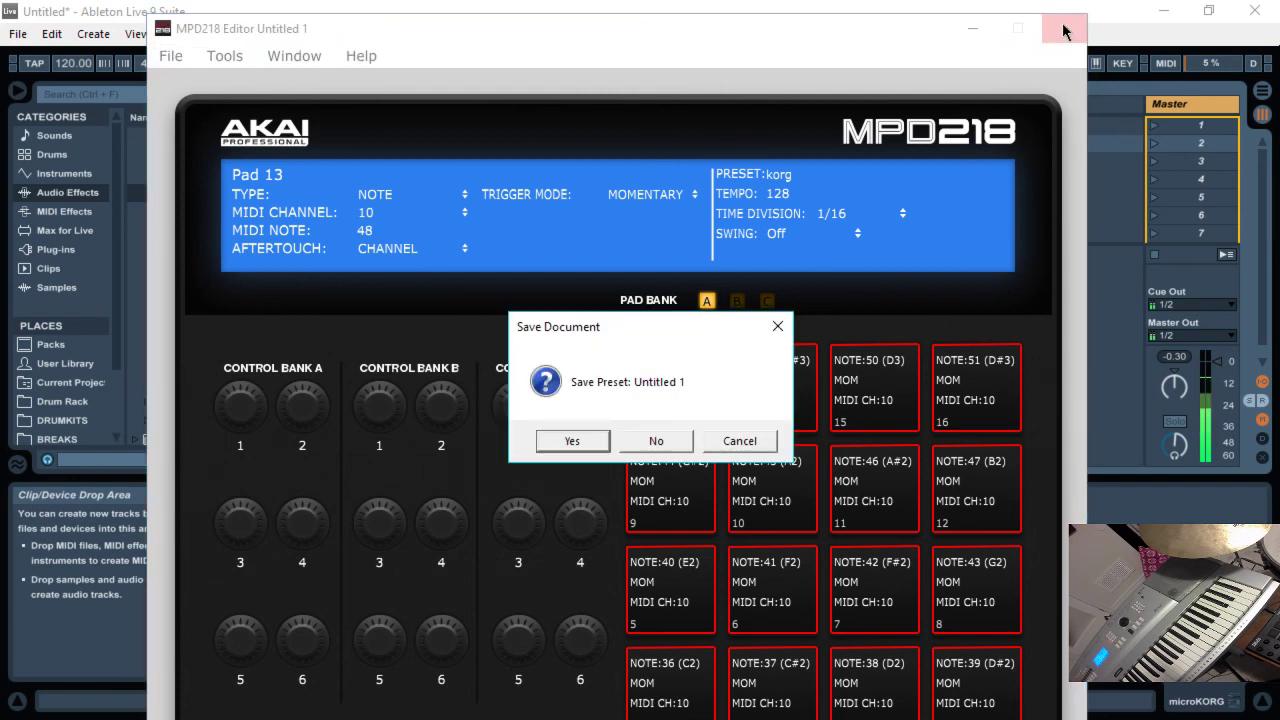
left_click(676, 447)
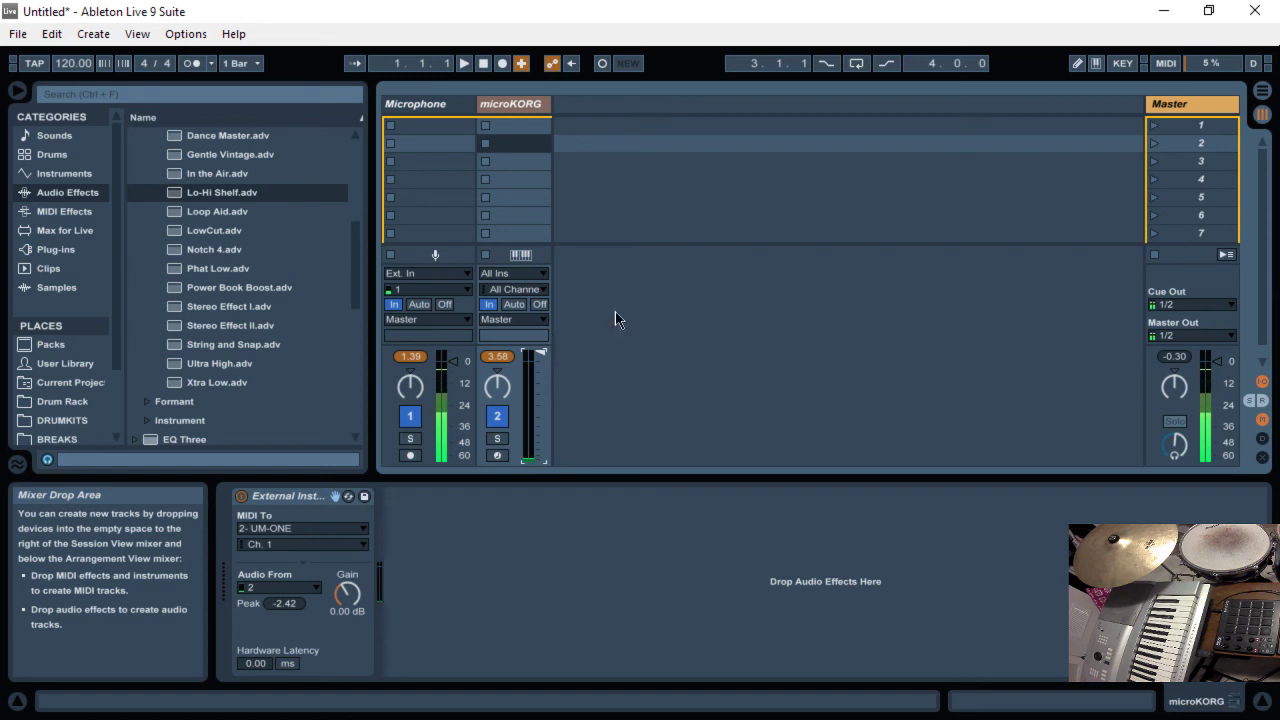
Create an empty microKORG MIDI clip, enlarge the piano roll, and draw E3, F3, G3 notes.
double_click(521, 130)
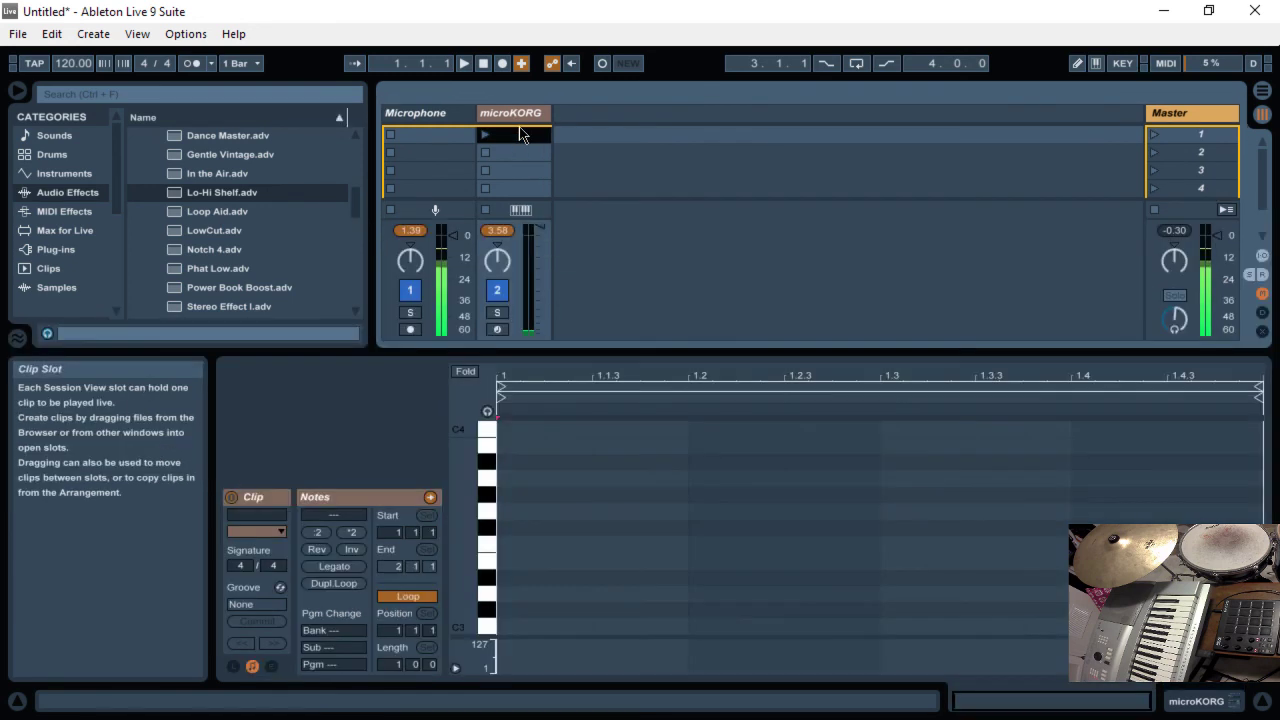
left_click_drag(726, 354, 706, 216)
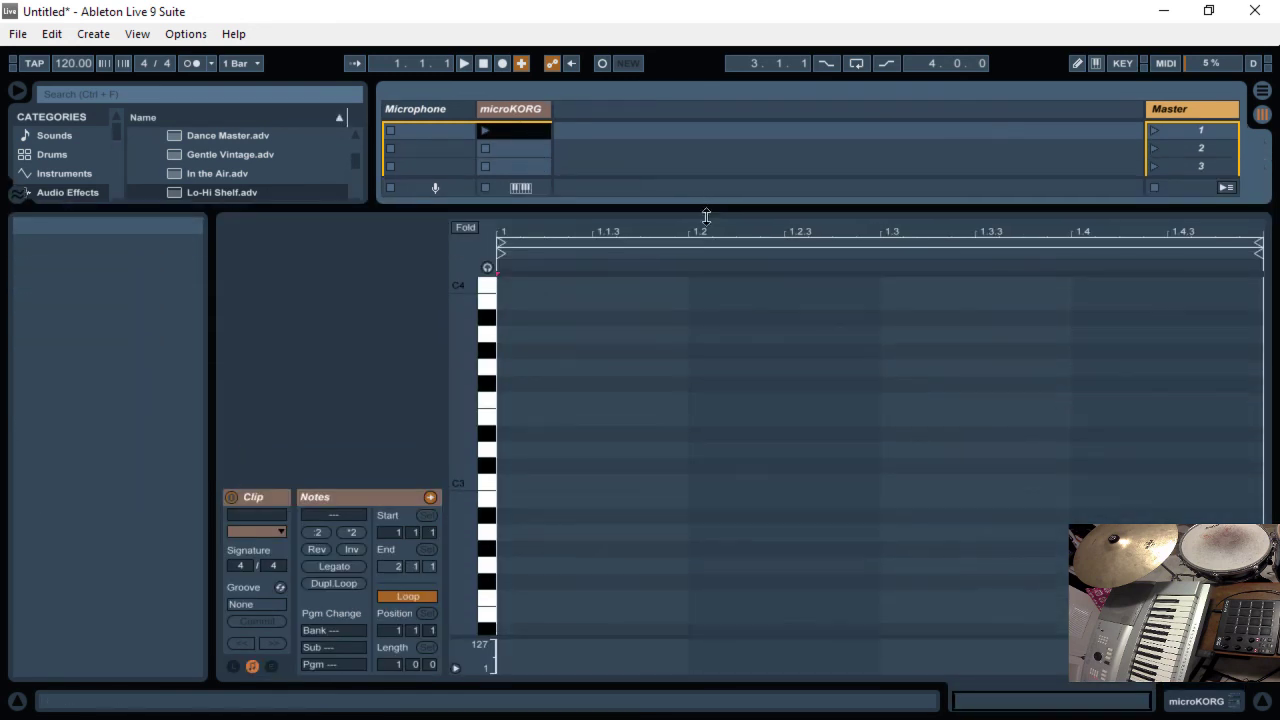
double_click(557, 416)
double_click(643, 400)
left_click(747, 375)
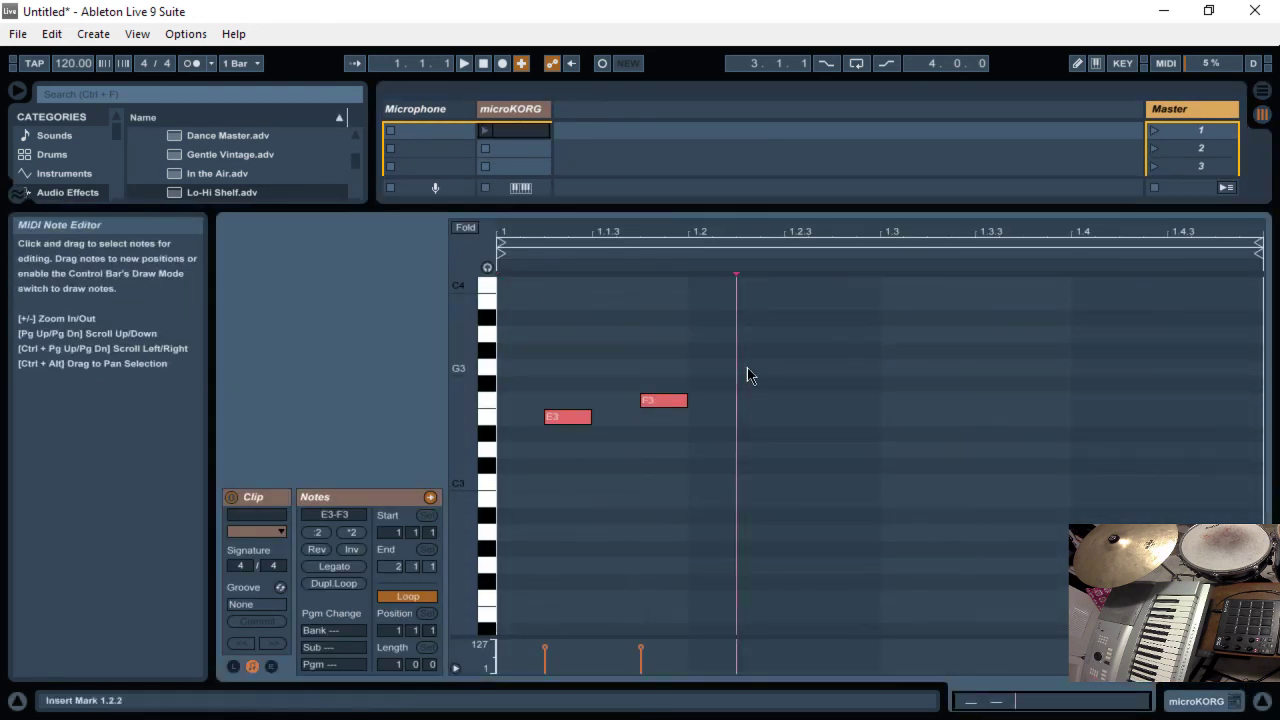
double_click(757, 367)
Add A#2, E3, B2 and D3 notes to the clip, then launch it.
left_click(906, 434)
left_click(1026, 451)
double_click(905, 516)
left_click(968, 432)
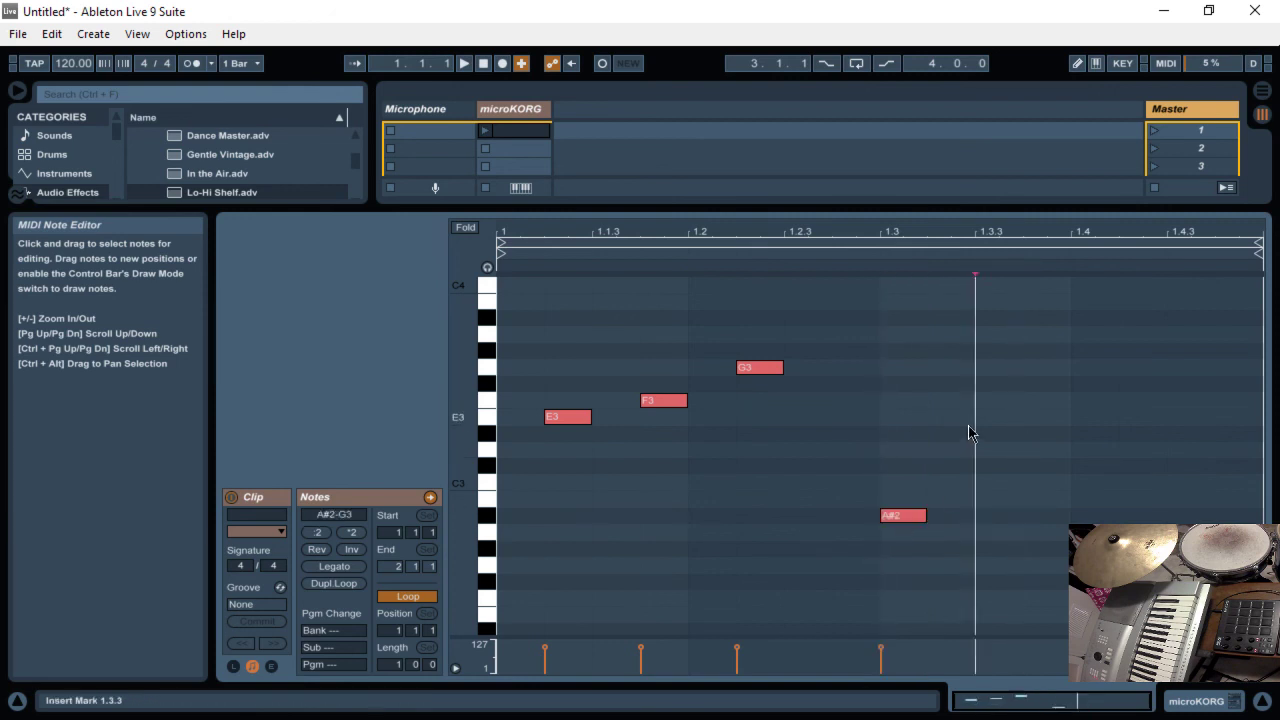
double_click(950, 416)
left_click(1006, 506)
double_click(1000, 498)
left_click(1170, 450)
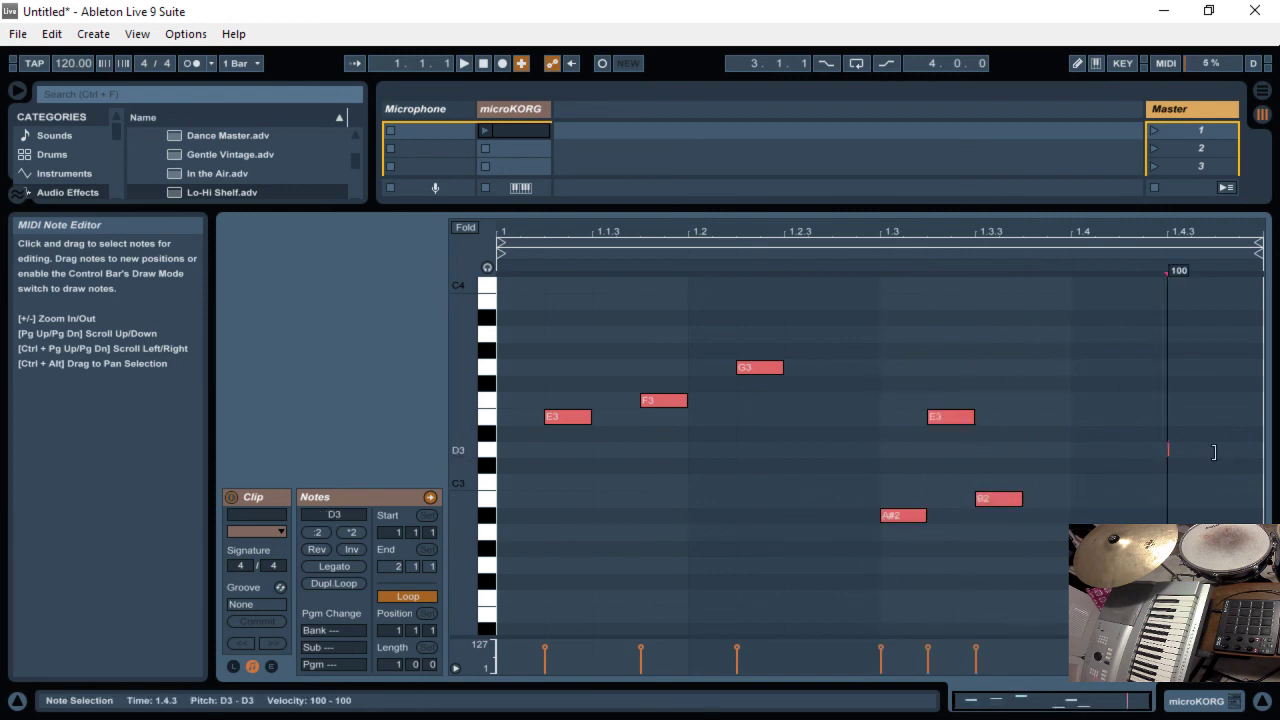
left_click(485, 131)
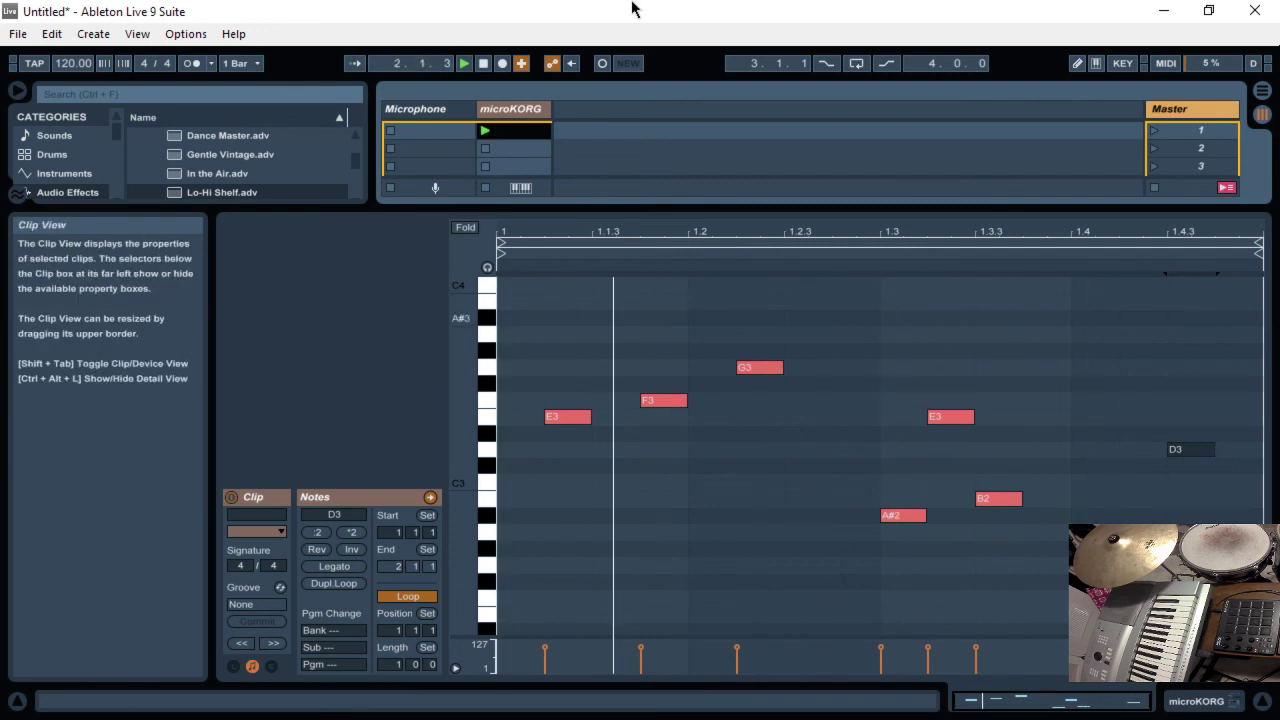
Switch the microKORG track's monitoring to Auto, then re-expand the piano roll to fill the window.
left_click_drag(646, 207, 675, 497)
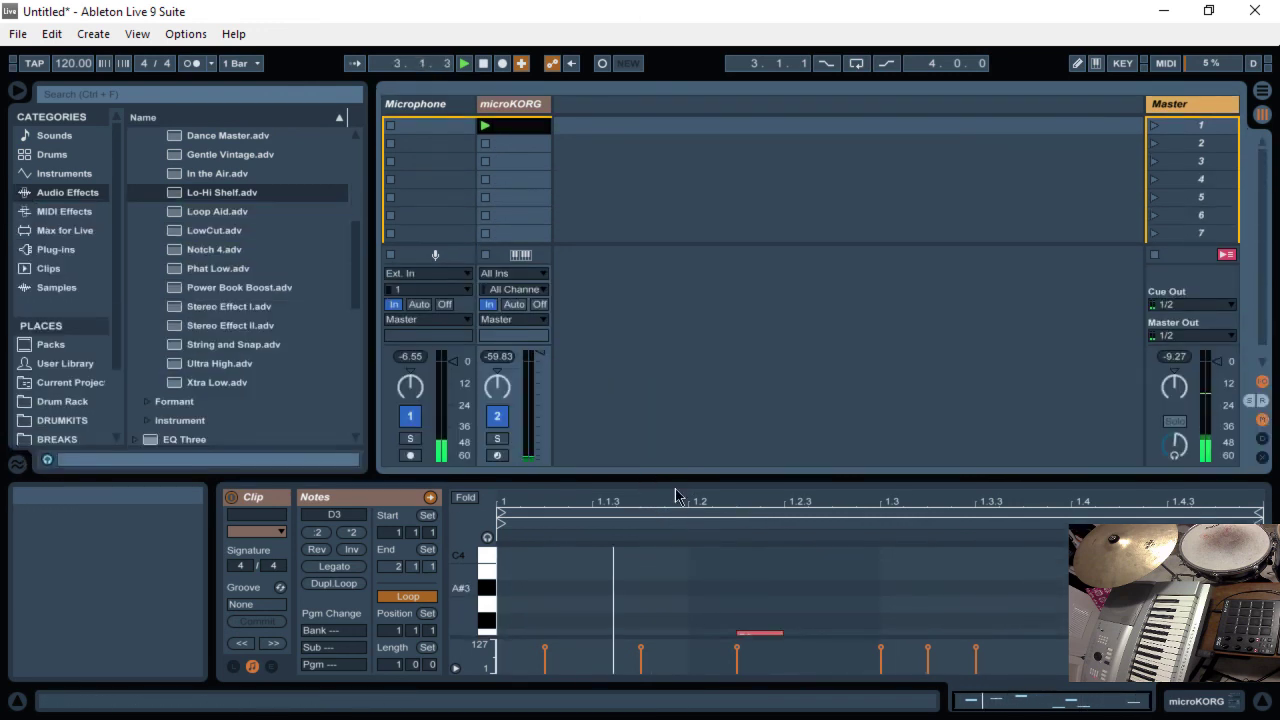
left_click(514, 304)
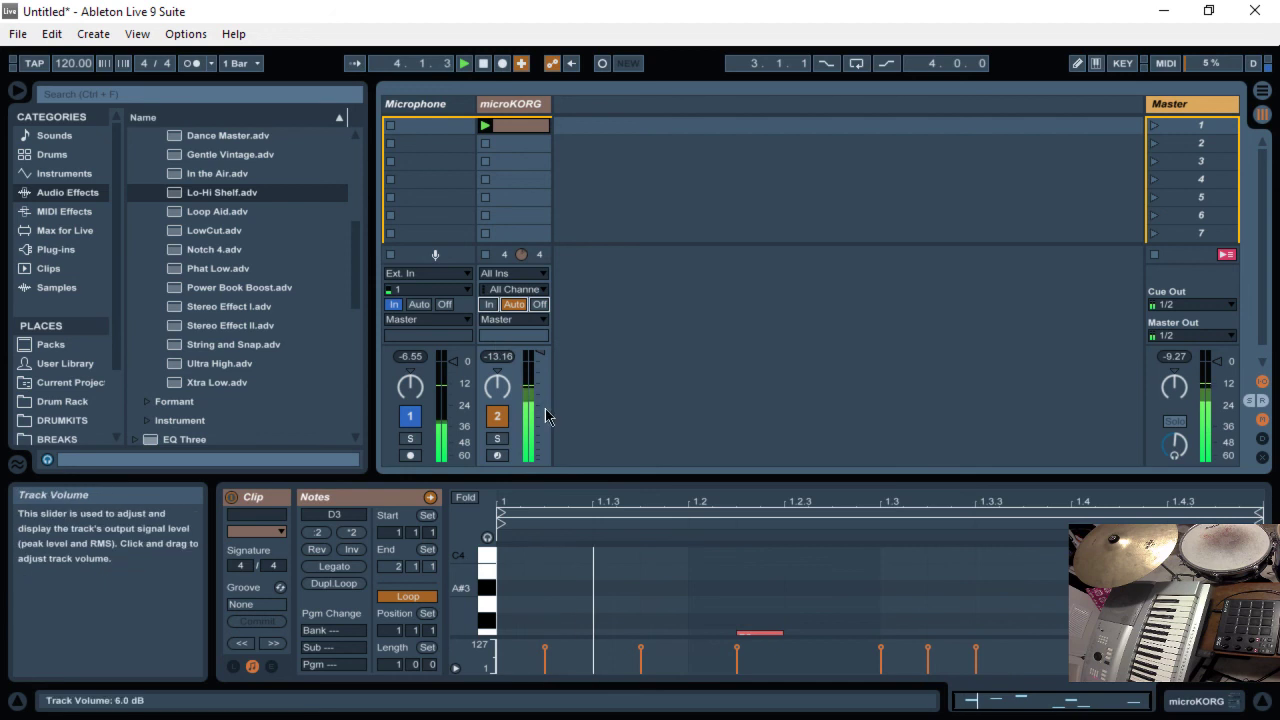
left_click_drag(840, 476, 844, 119)
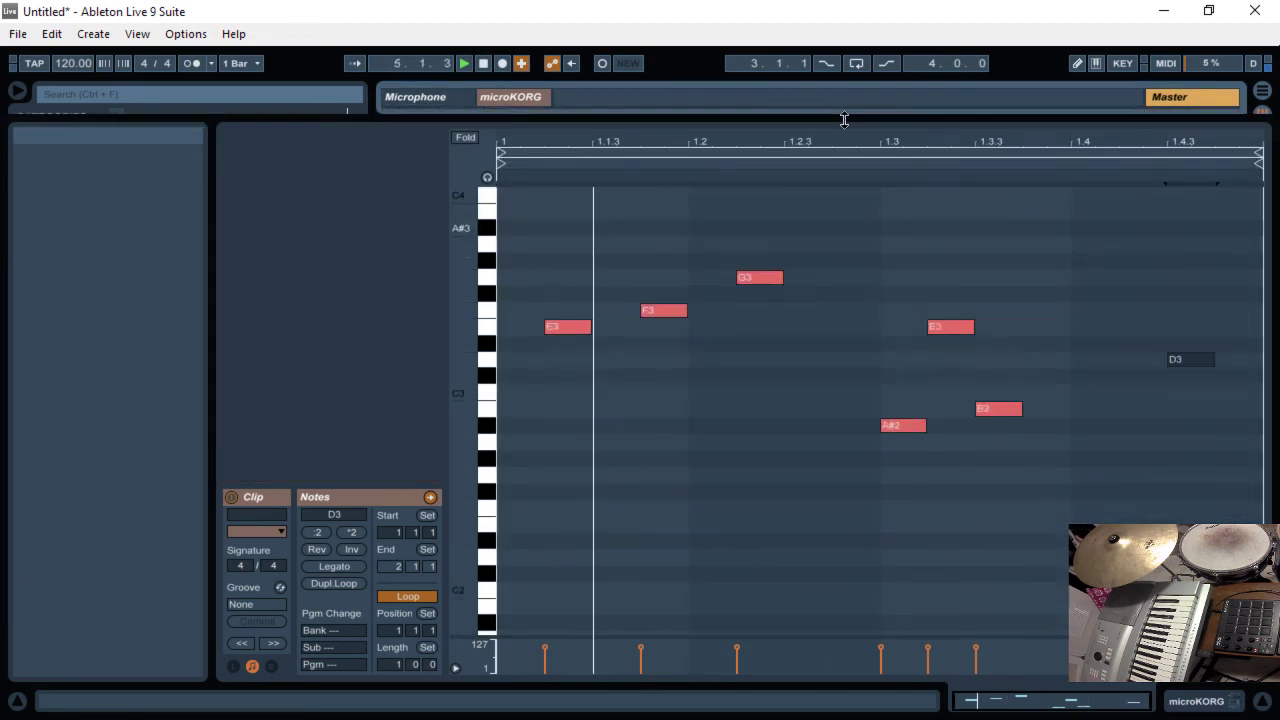